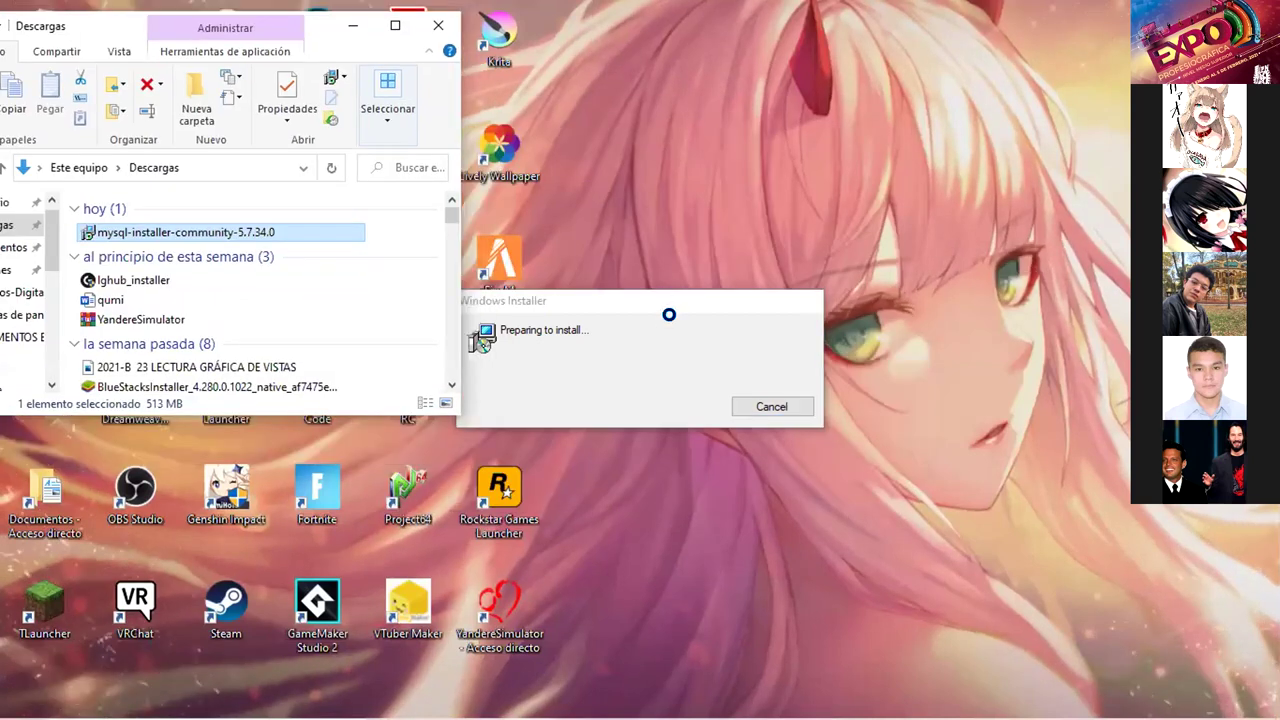
# Focus the Windows Installer dialog and wait until it starts configuring MySQL Installer - Community.
pyautogui.click(662, 296)
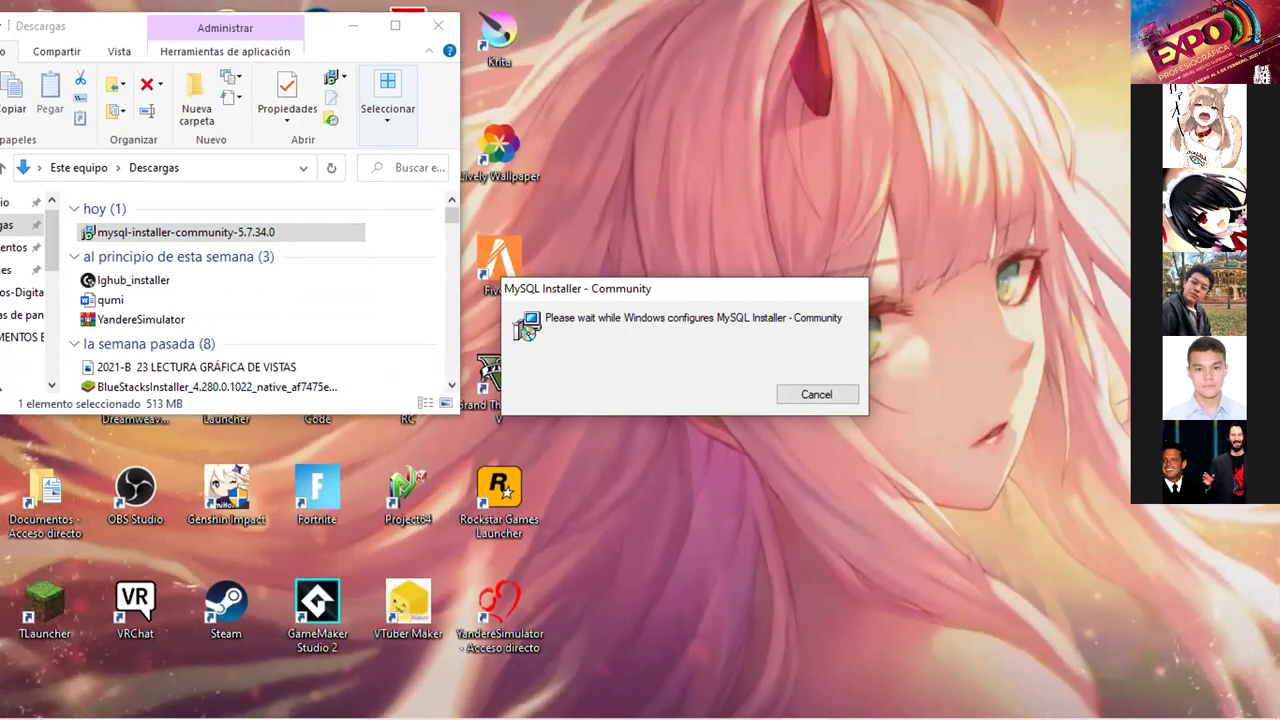
pyautogui.moveTo(997, 690)
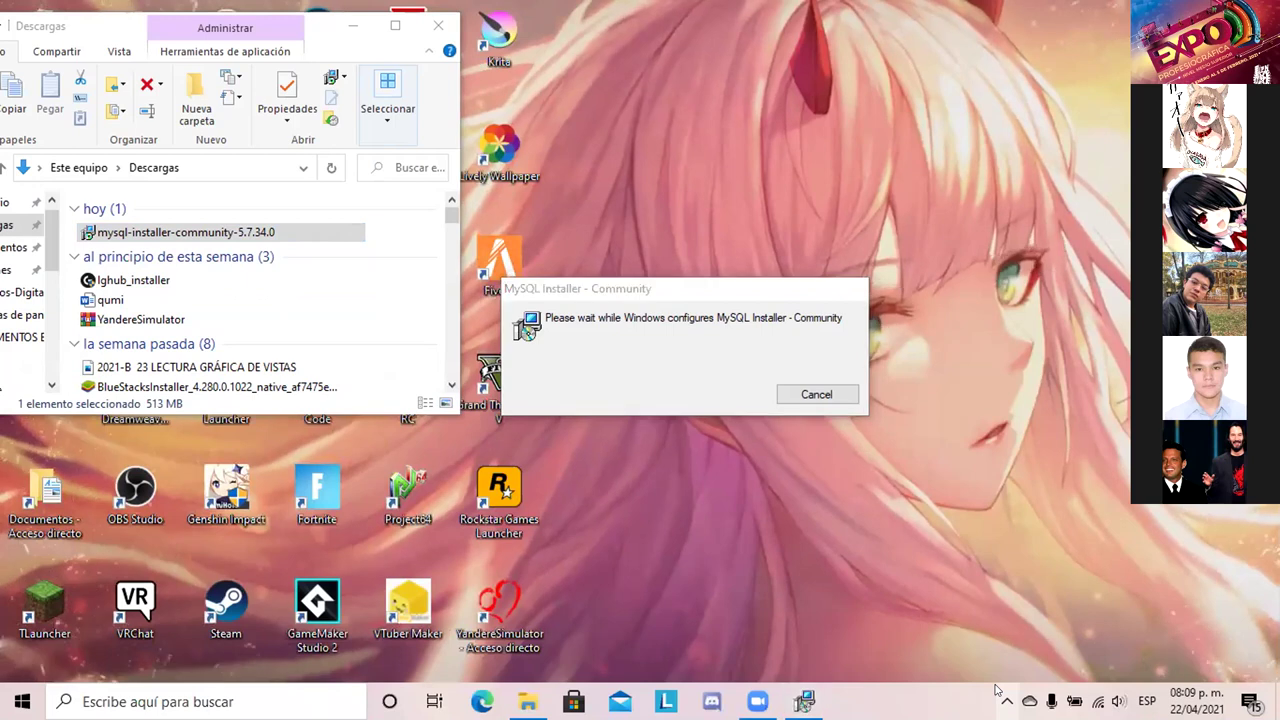
# Focus the configuration dialog and close the Downloads folder while MySQL Installer finishes setting up.
pyautogui.click(693, 286)
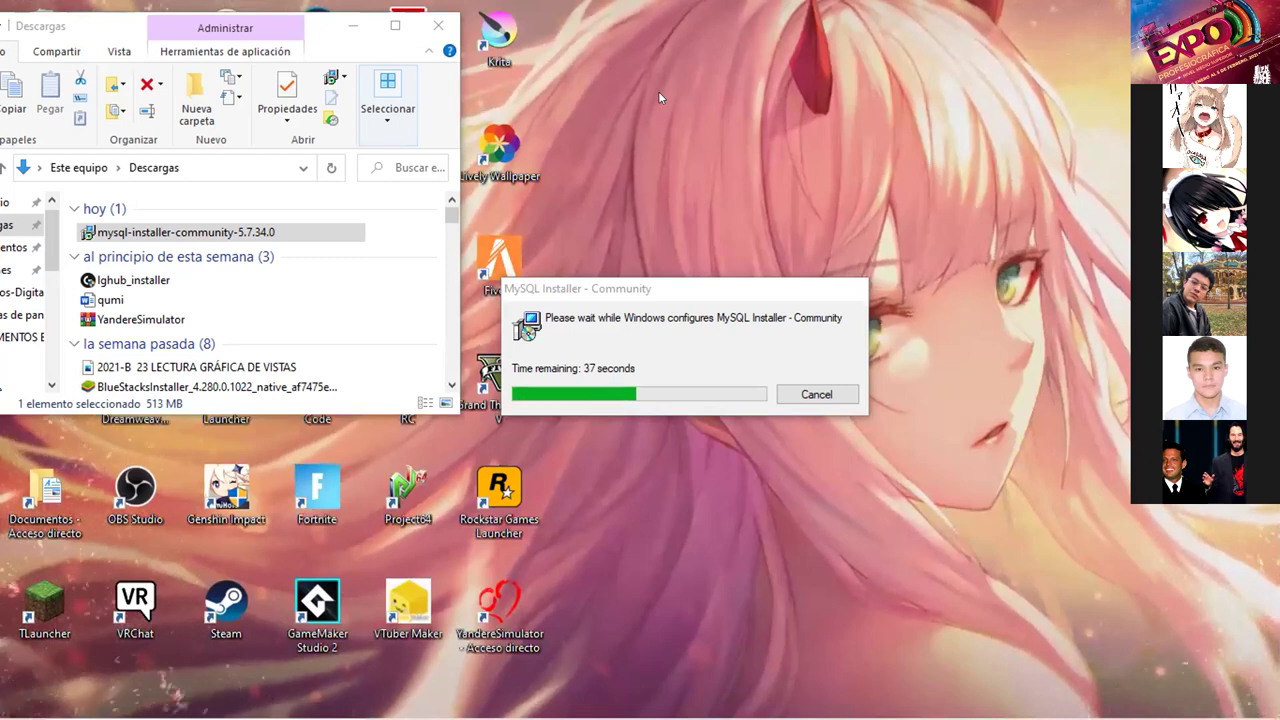
pyautogui.hotkey('alt', 'F4')
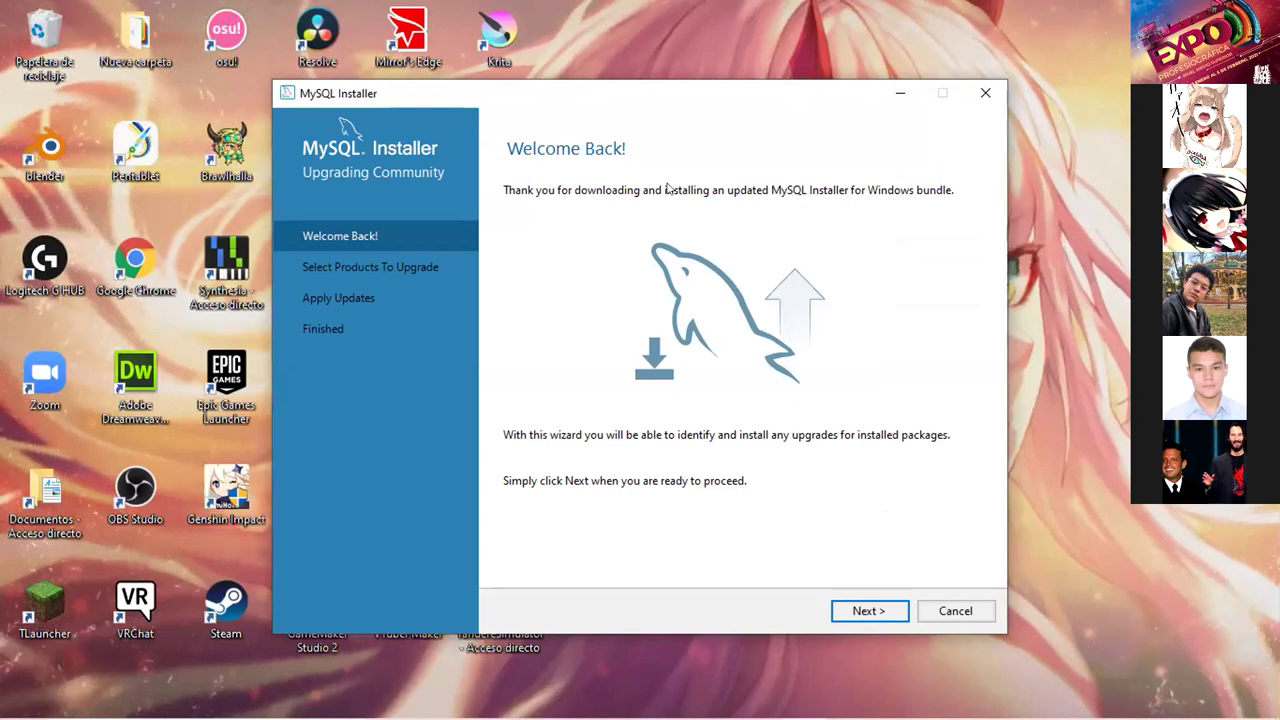
# Continue to Select Products To Upgrade and review the products checked for the 8.0.23 to 8.0.24 upgrade.
pyautogui.click(869, 611)
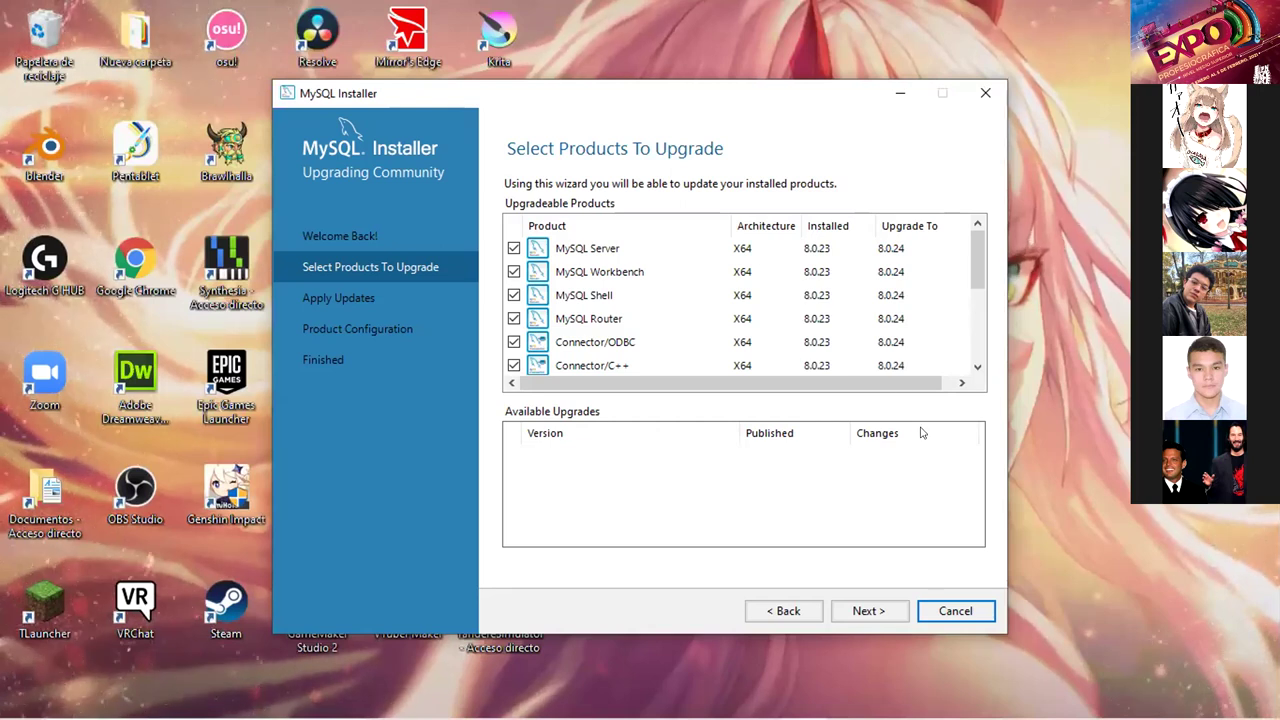
pyautogui.scroll(-3, 900, 392)
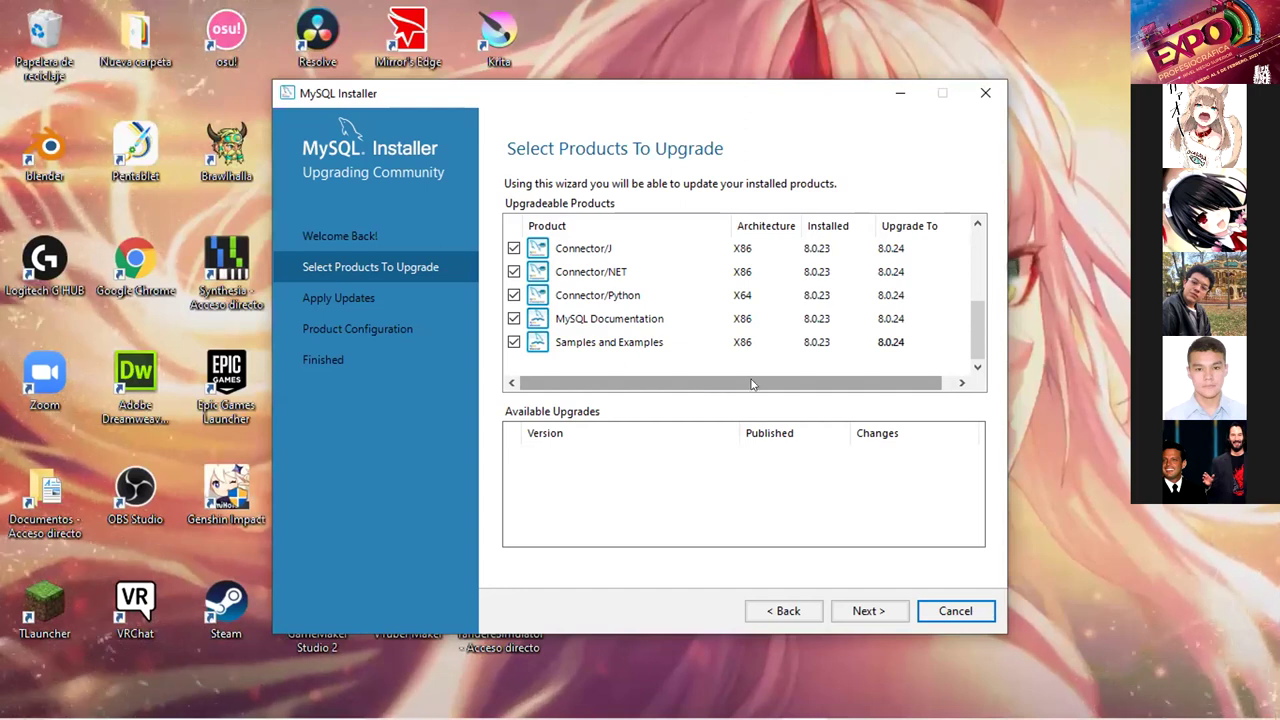
pyautogui.scroll(5, 752, 295)
pyautogui.scroll(1, 752, 295)
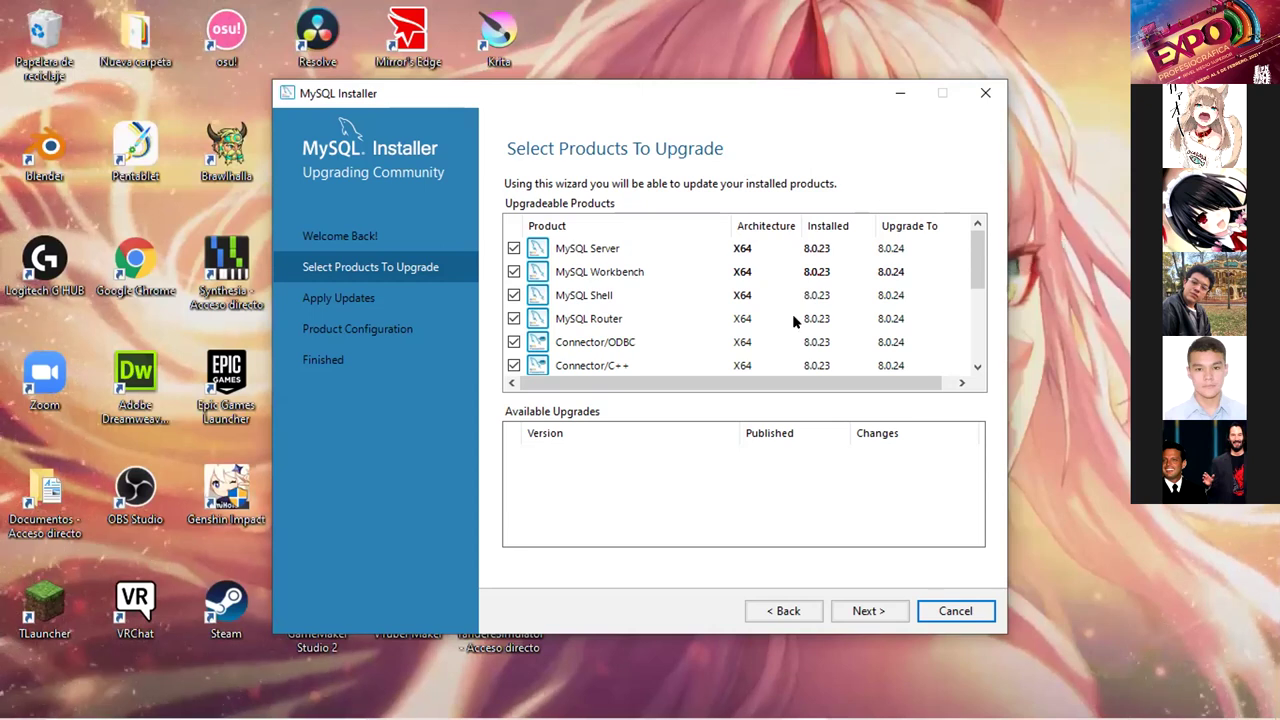
pyautogui.click(754, 386)
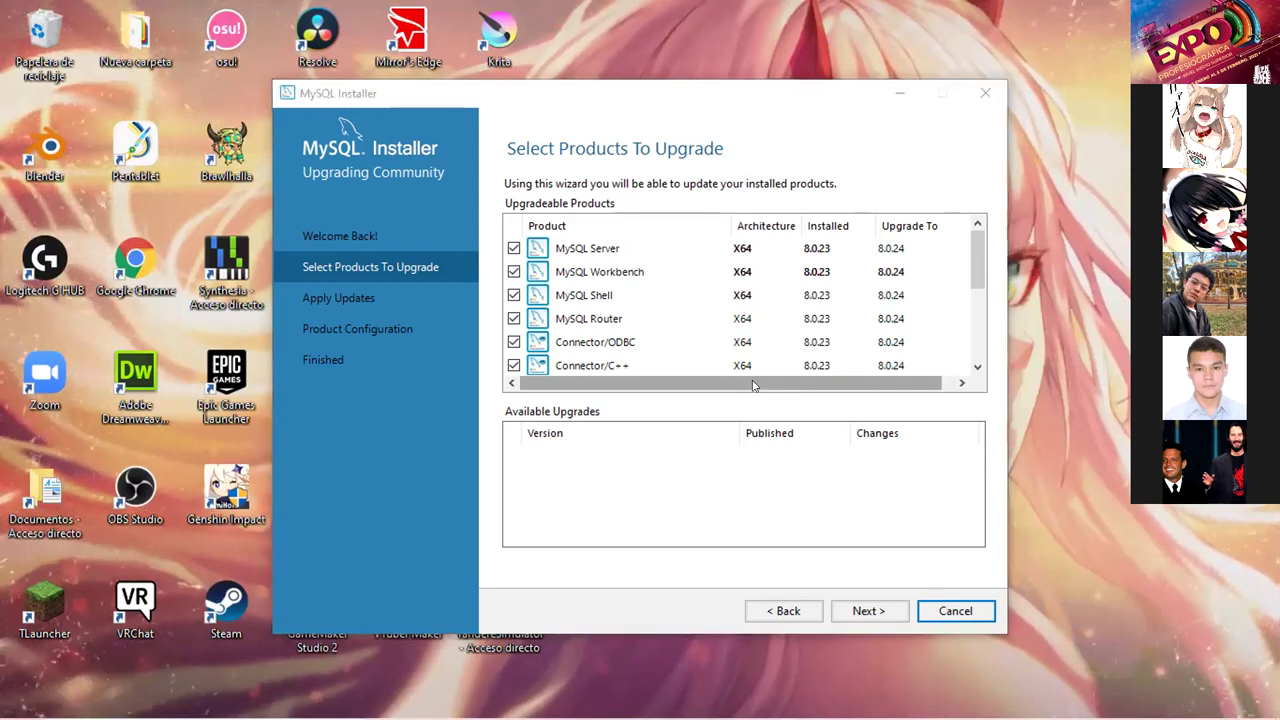
pyautogui.press('super')
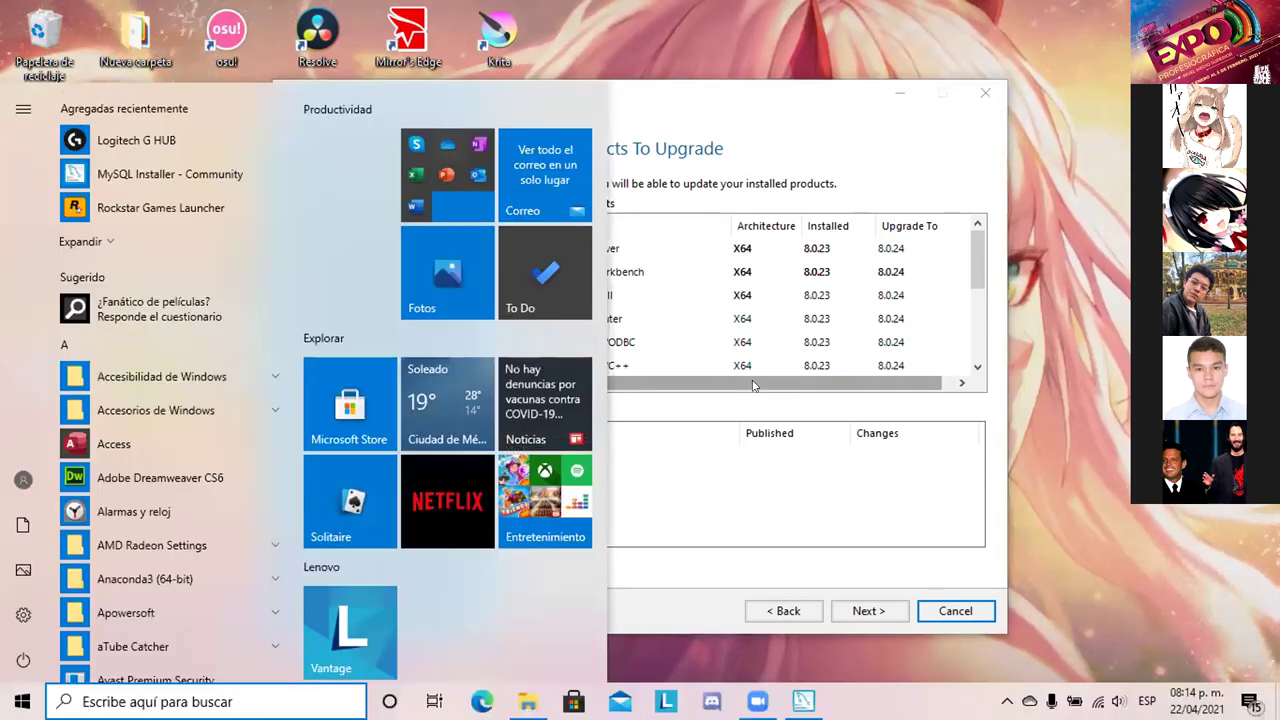
pyautogui.write('mysql')
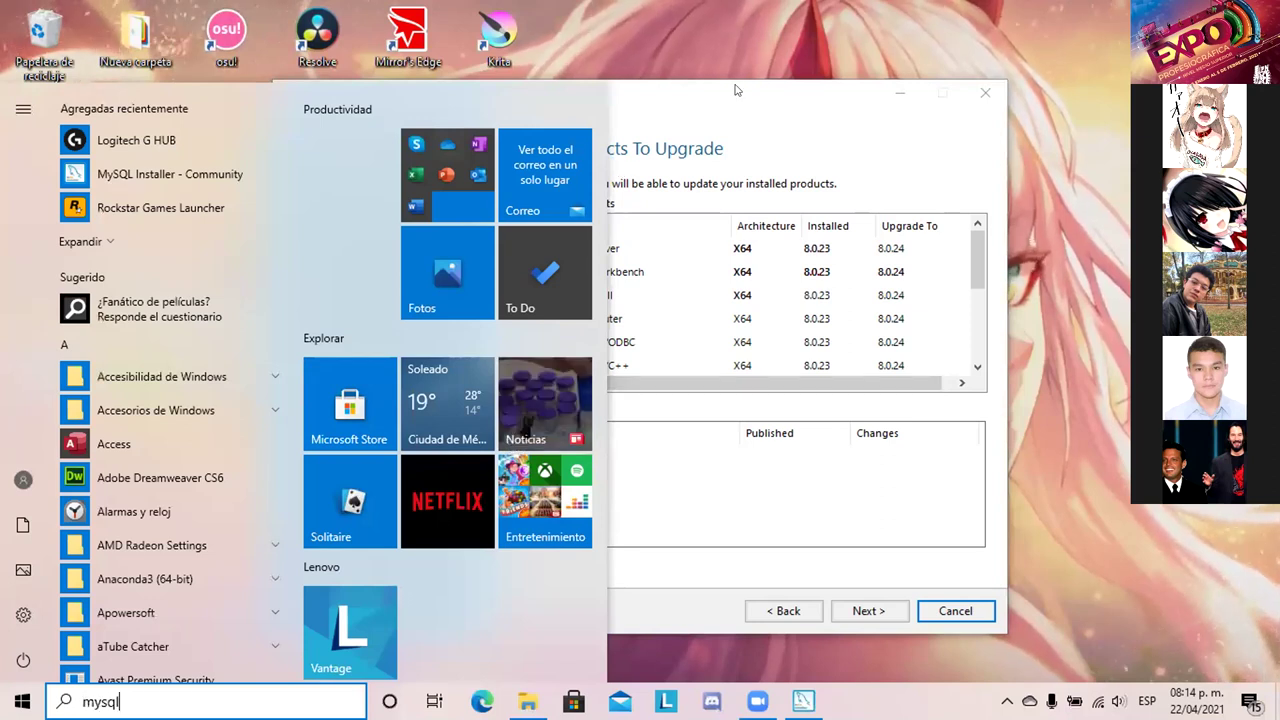
pyautogui.click(735, 90)
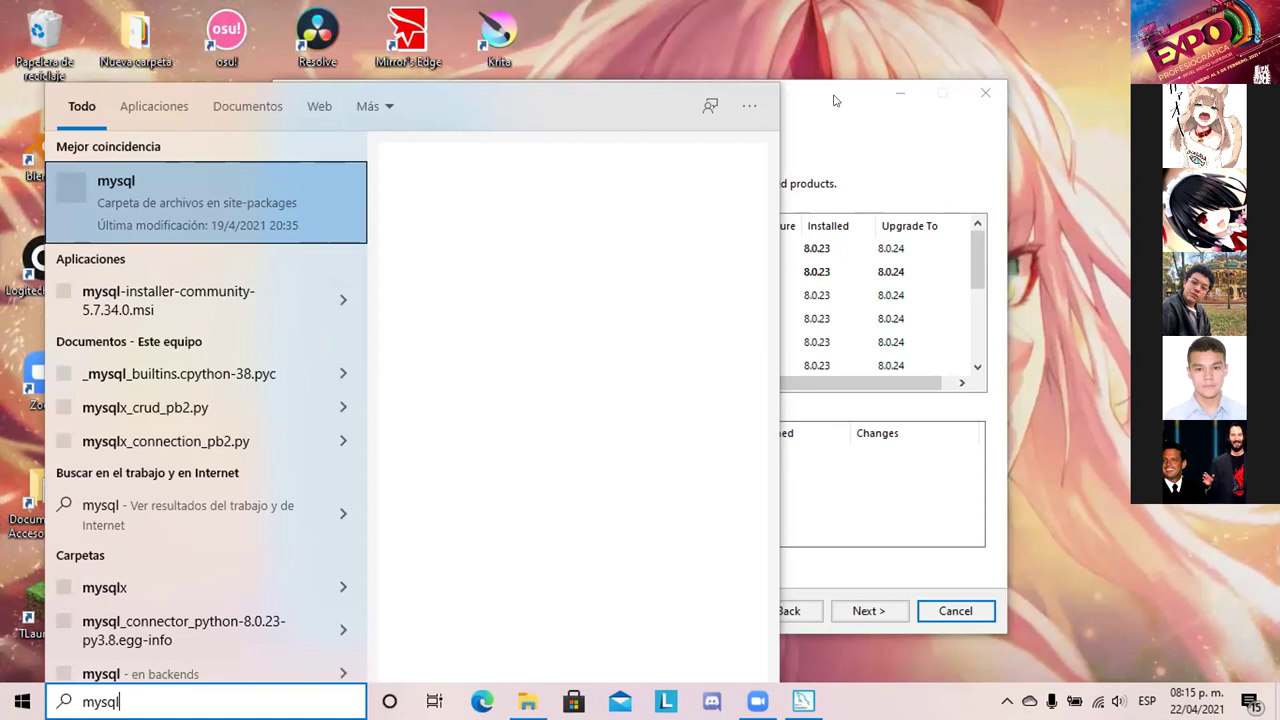
pyautogui.click(859, 116)
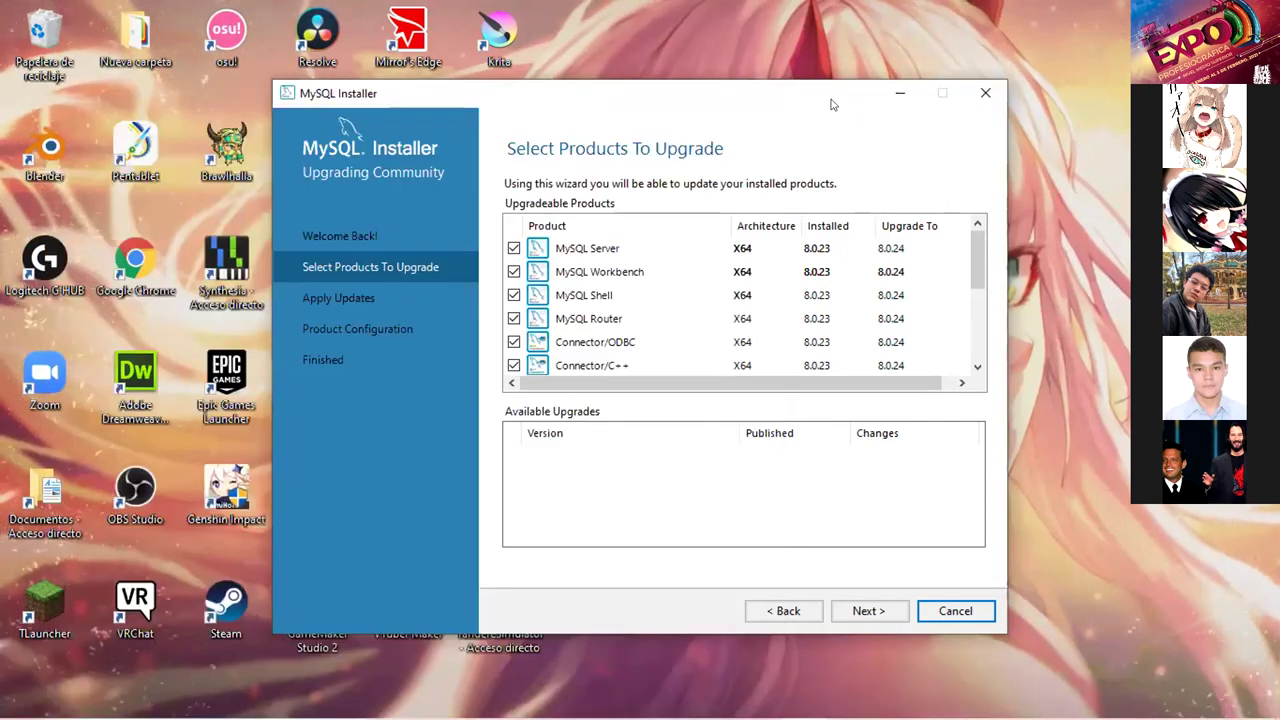
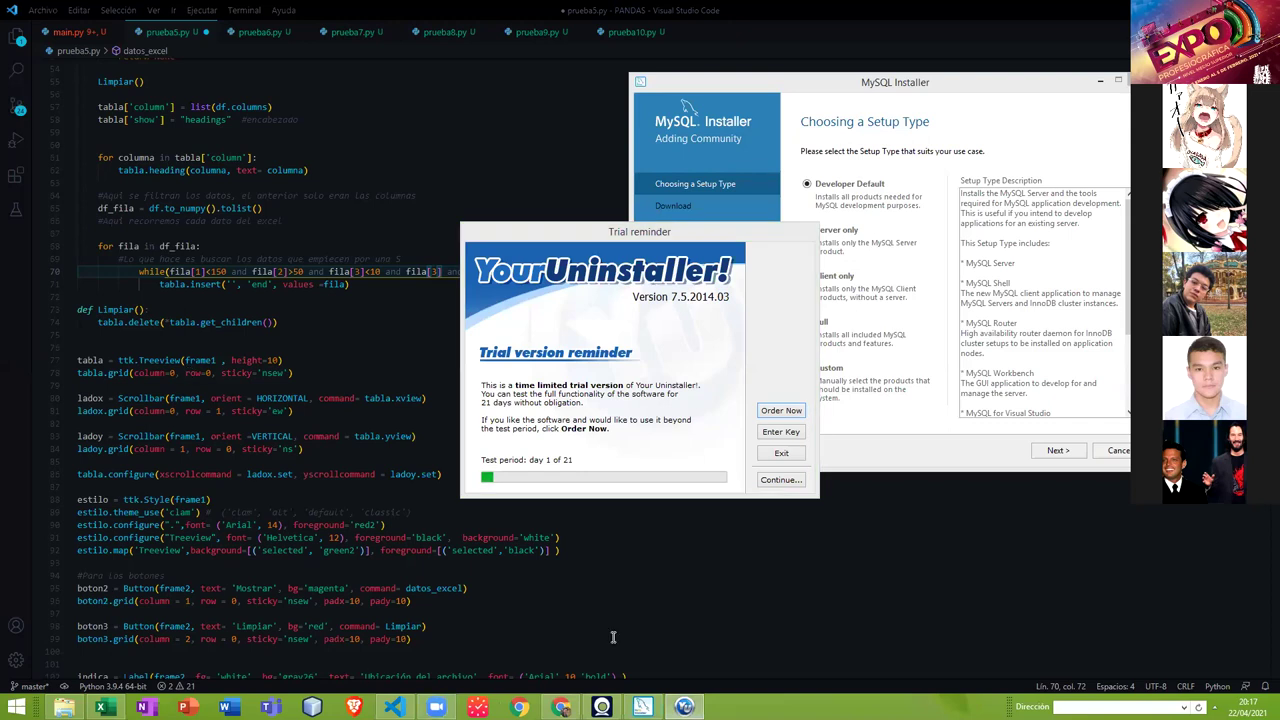
# Bring the MySQL Installer window forward, centre it on screen and clear the code editor away.
pyautogui.click(602, 707)
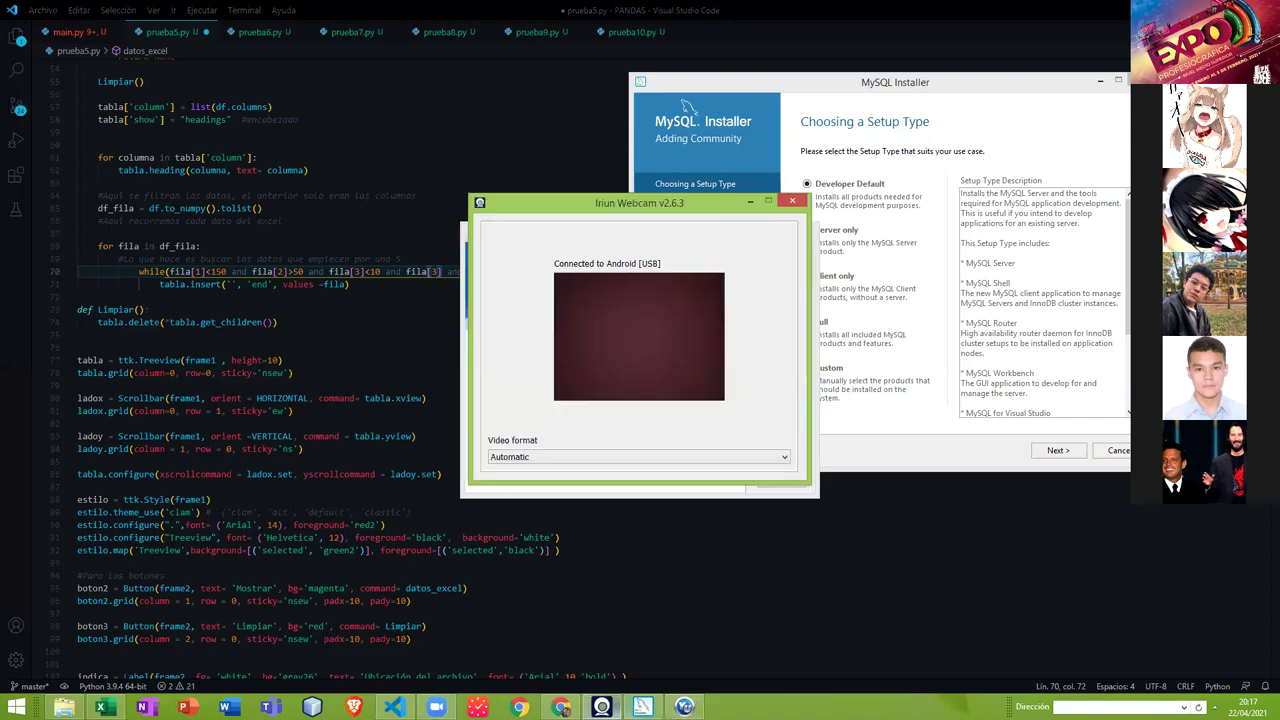
pyautogui.click(733, 188)
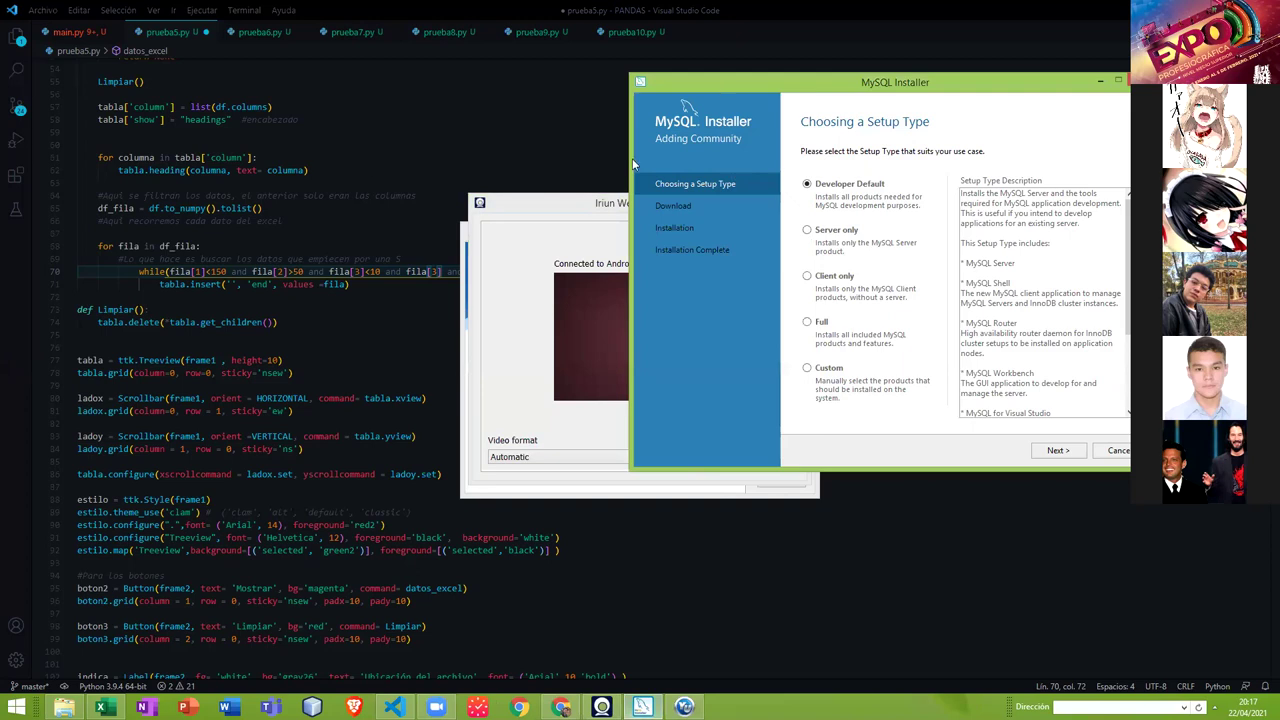
pyautogui.moveTo(724, 87); pyautogui.dragTo(366, 152)
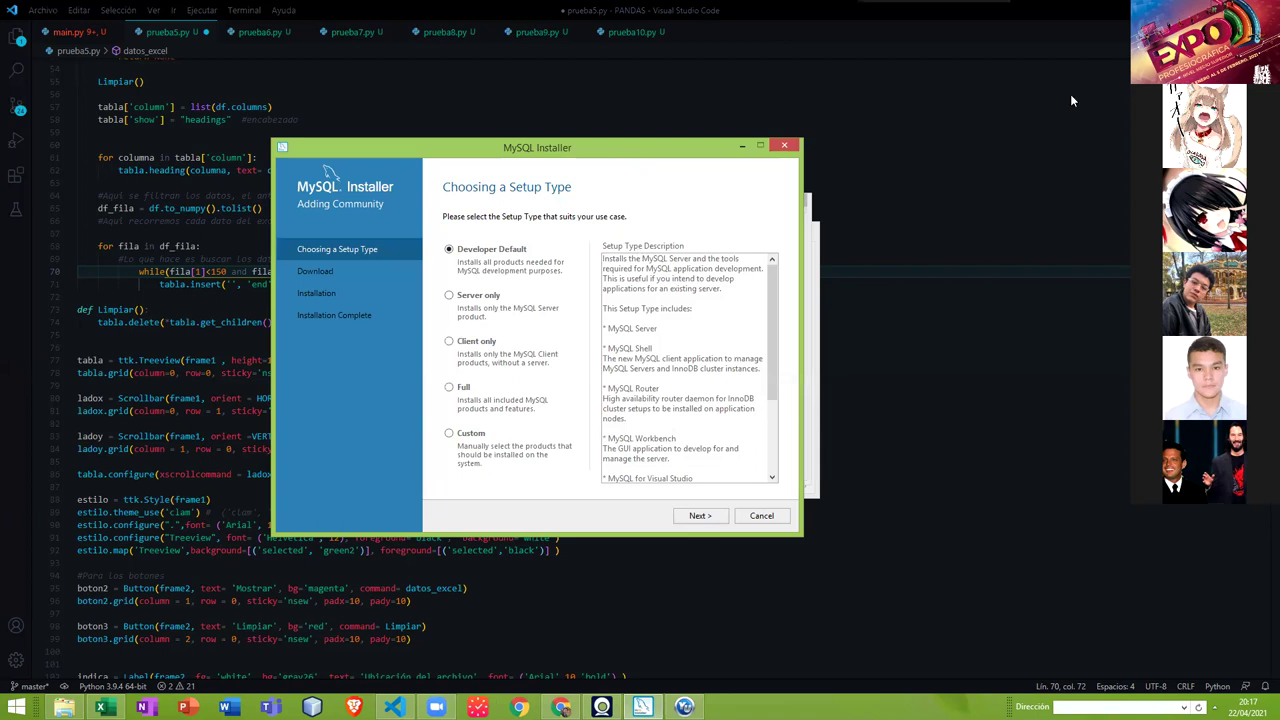
pyautogui.press('super+Home')
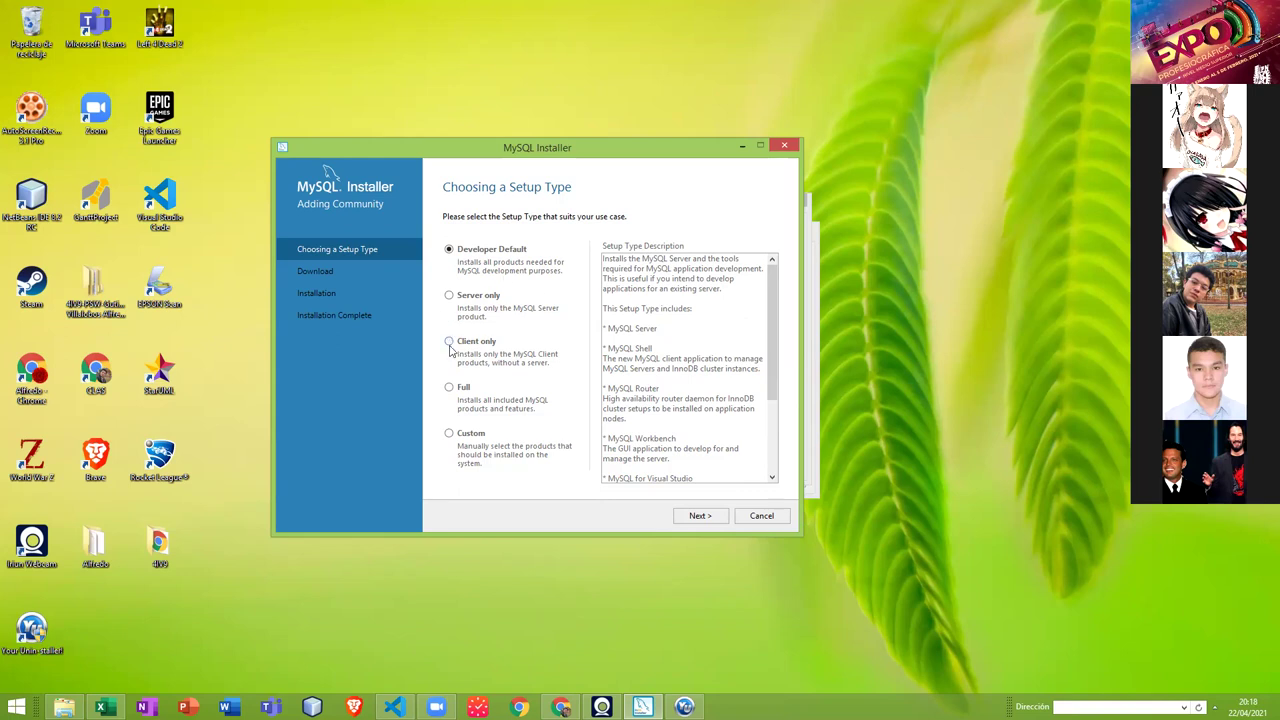
# Accept Developer Default, pass Path Conflicts and confirm continuing despite the MySQL Server 5.7 path warning.
pyautogui.click(692, 518)
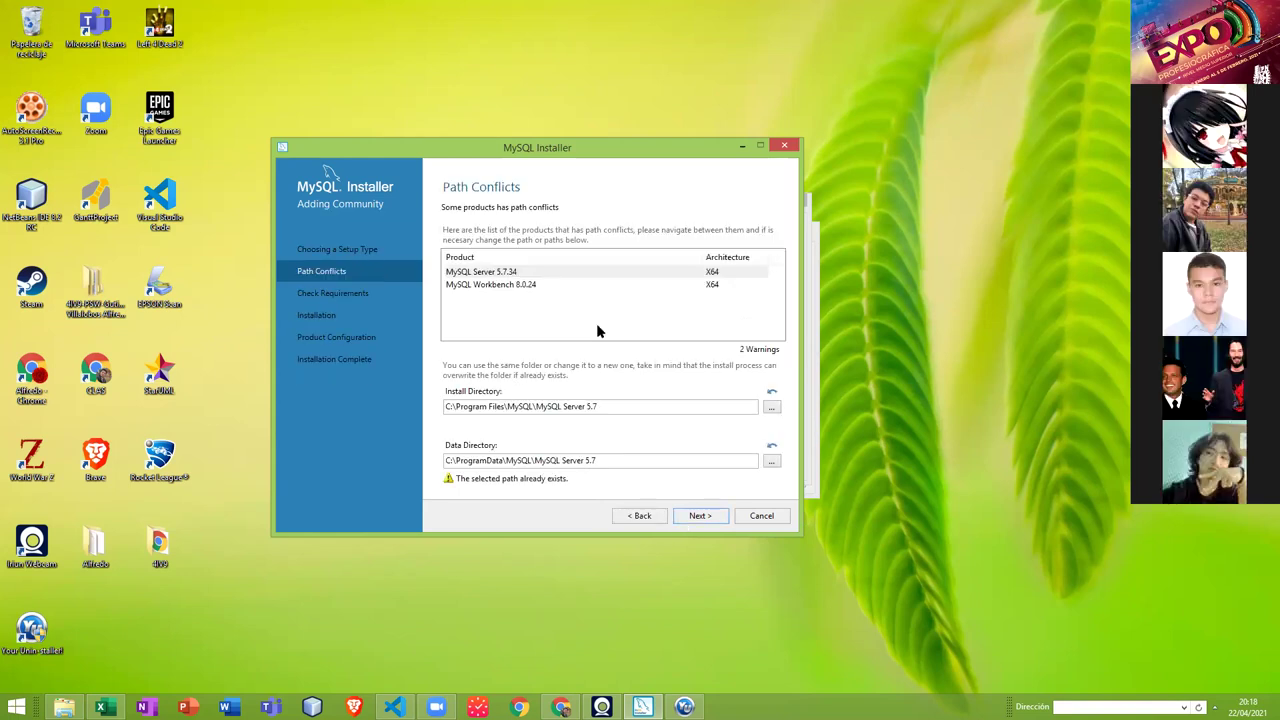
pyautogui.click(430, 555)
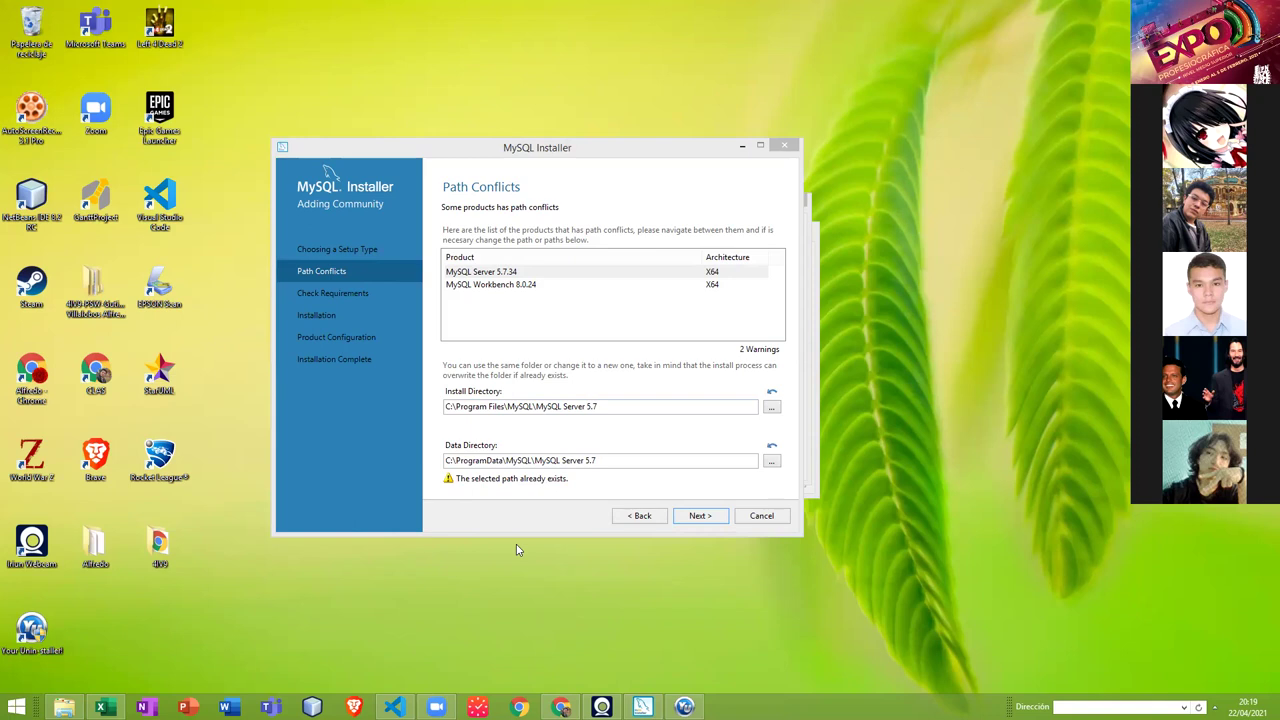
pyautogui.click(696, 516)
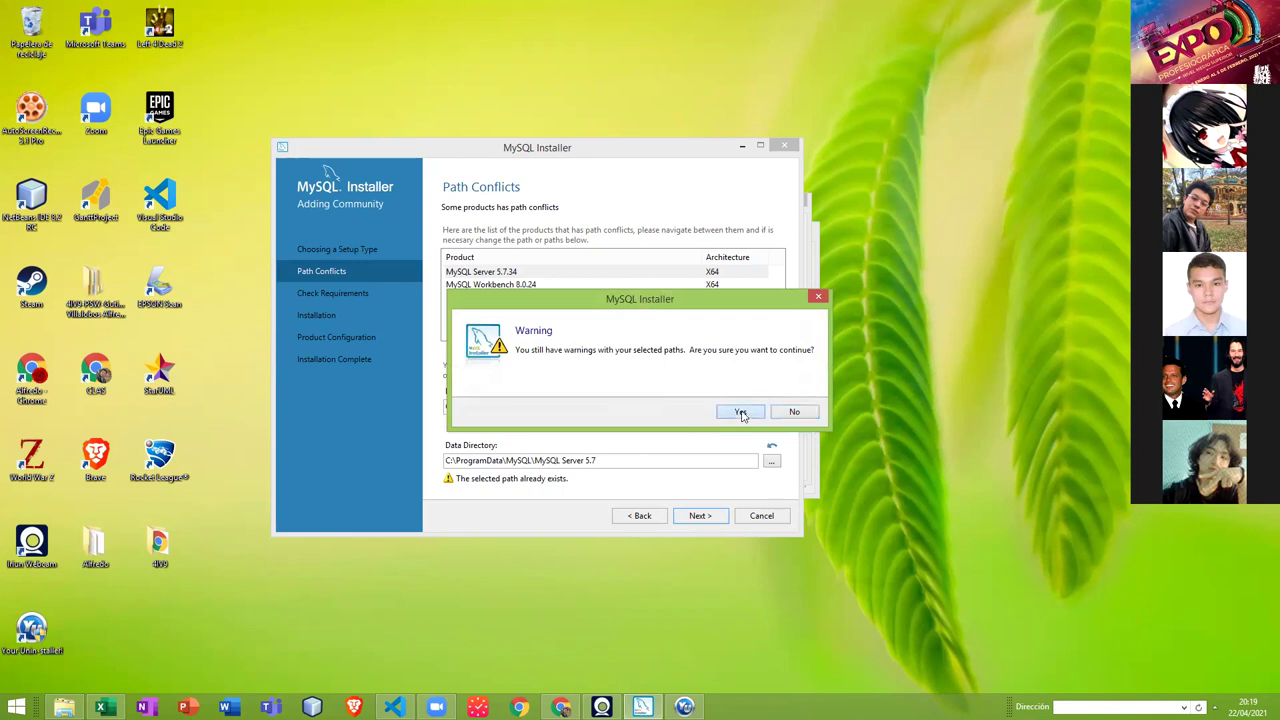
pyautogui.click(739, 411)
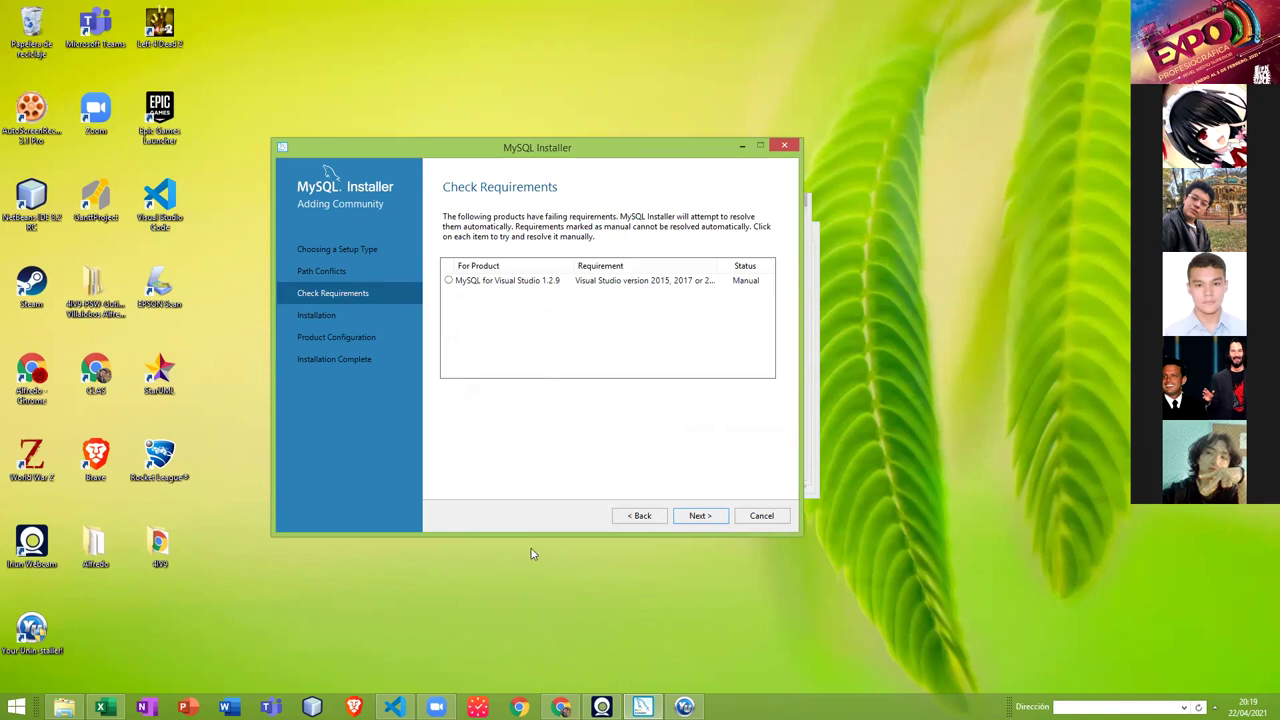
# Recheck the unmet MySQL for Visual Studio requirement, then skip it to reach Installation.
pyautogui.click(450, 282)
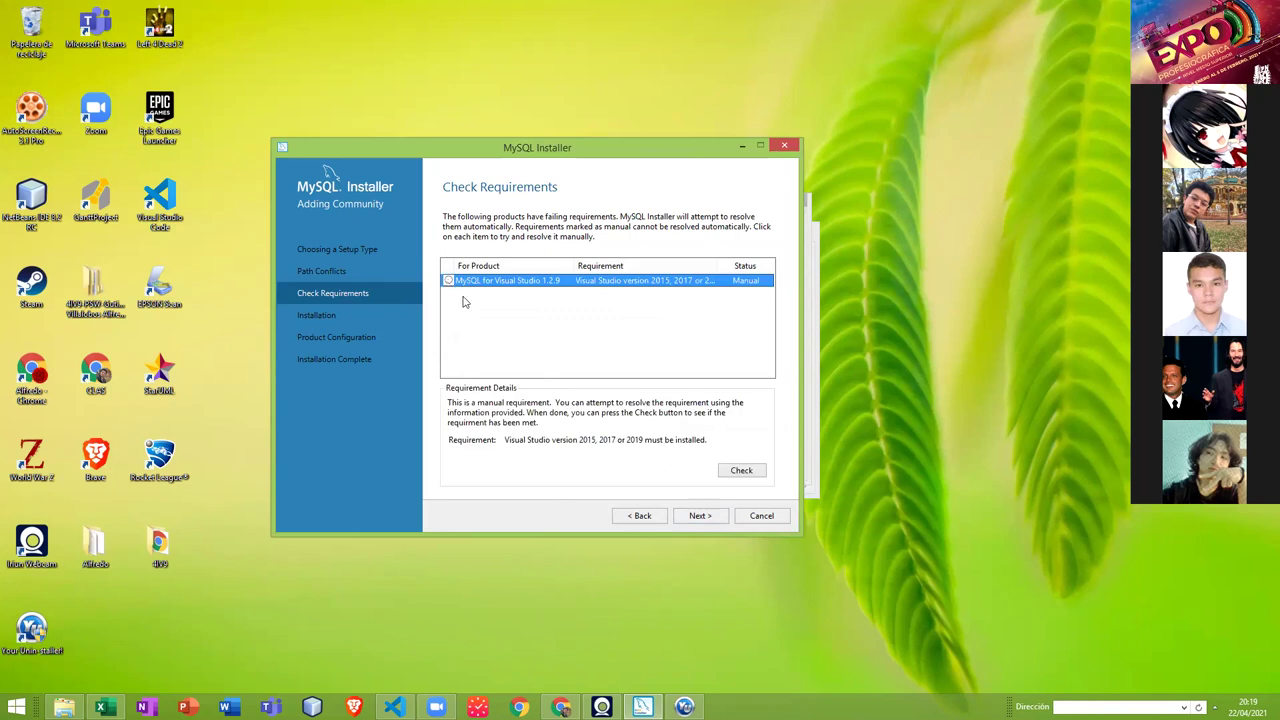
pyautogui.click(743, 470)
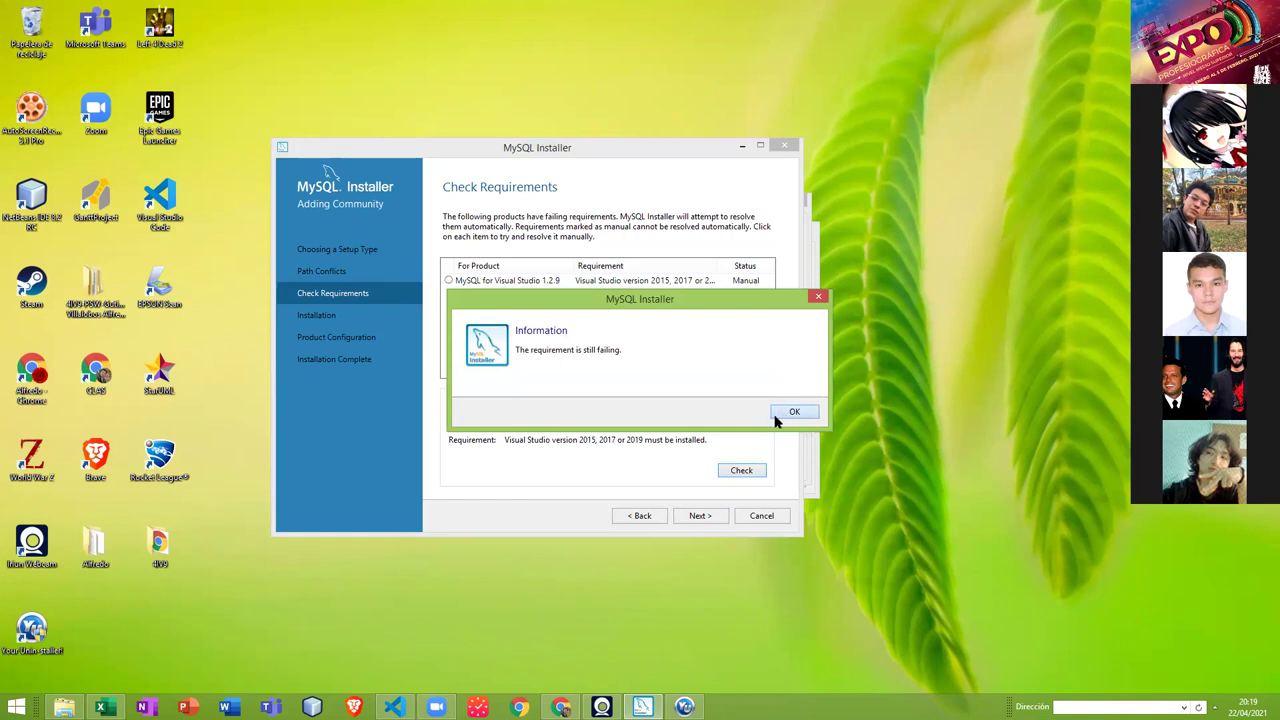
pyautogui.click(791, 412)
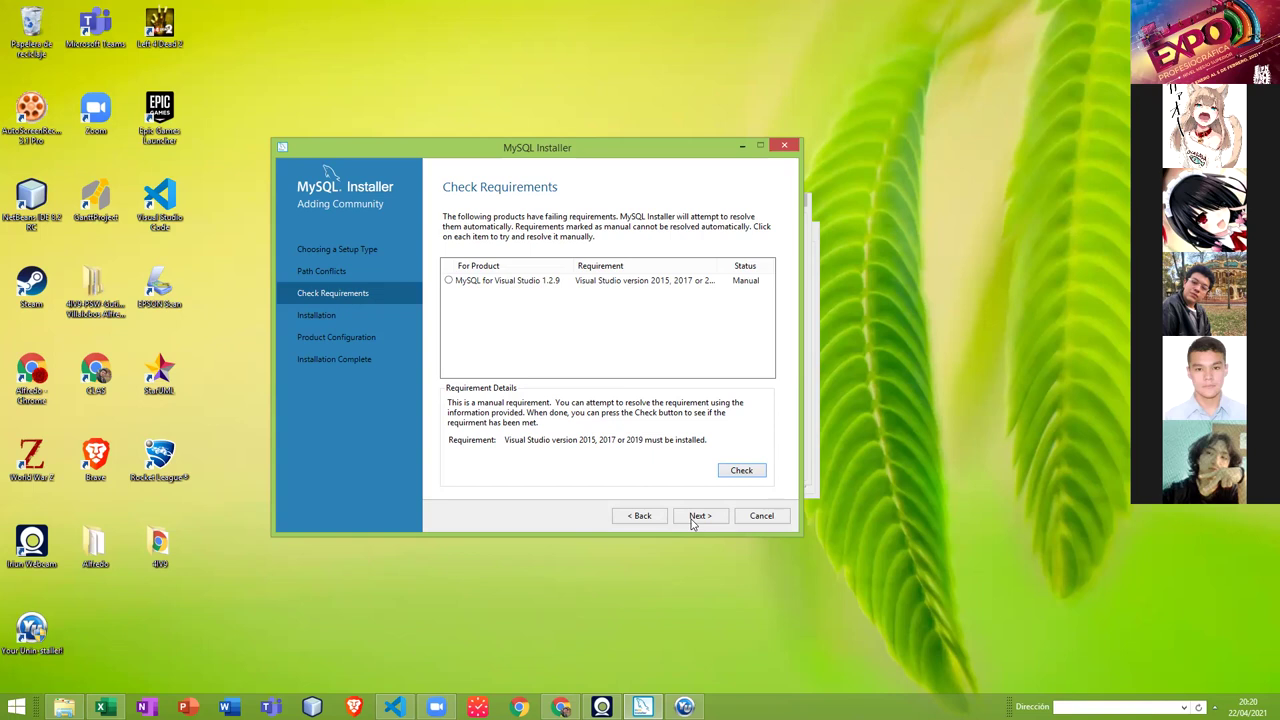
pyautogui.click(717, 515)
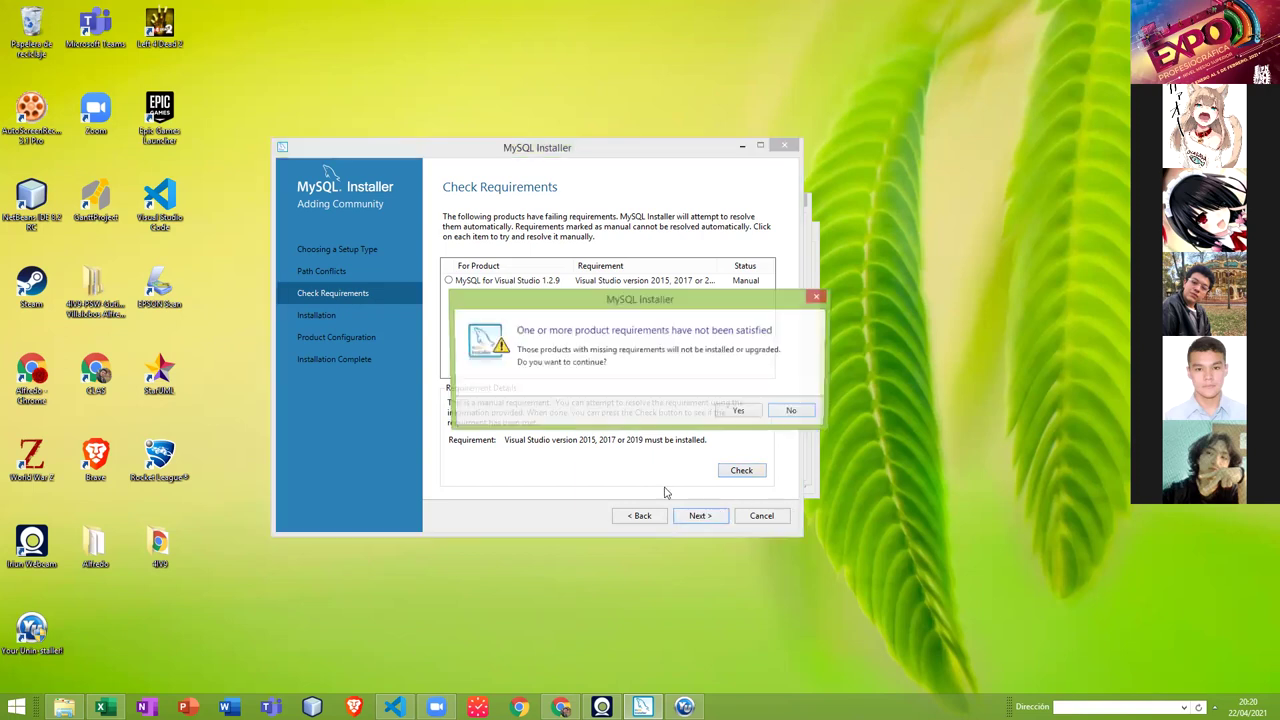
pyautogui.click(737, 413)
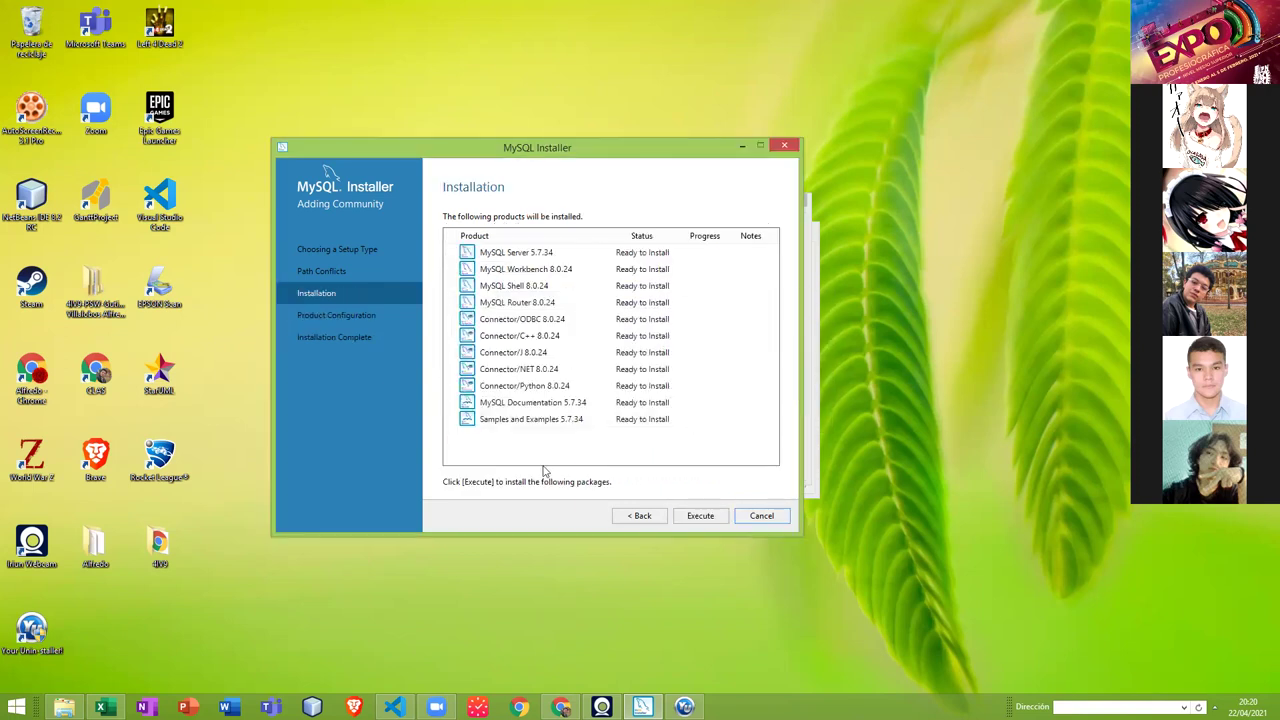
# Execute the installation of MySQL Server 5.7.34, Workbench 8.0.24 and the other products until all read Complete.
pyautogui.click(697, 517)
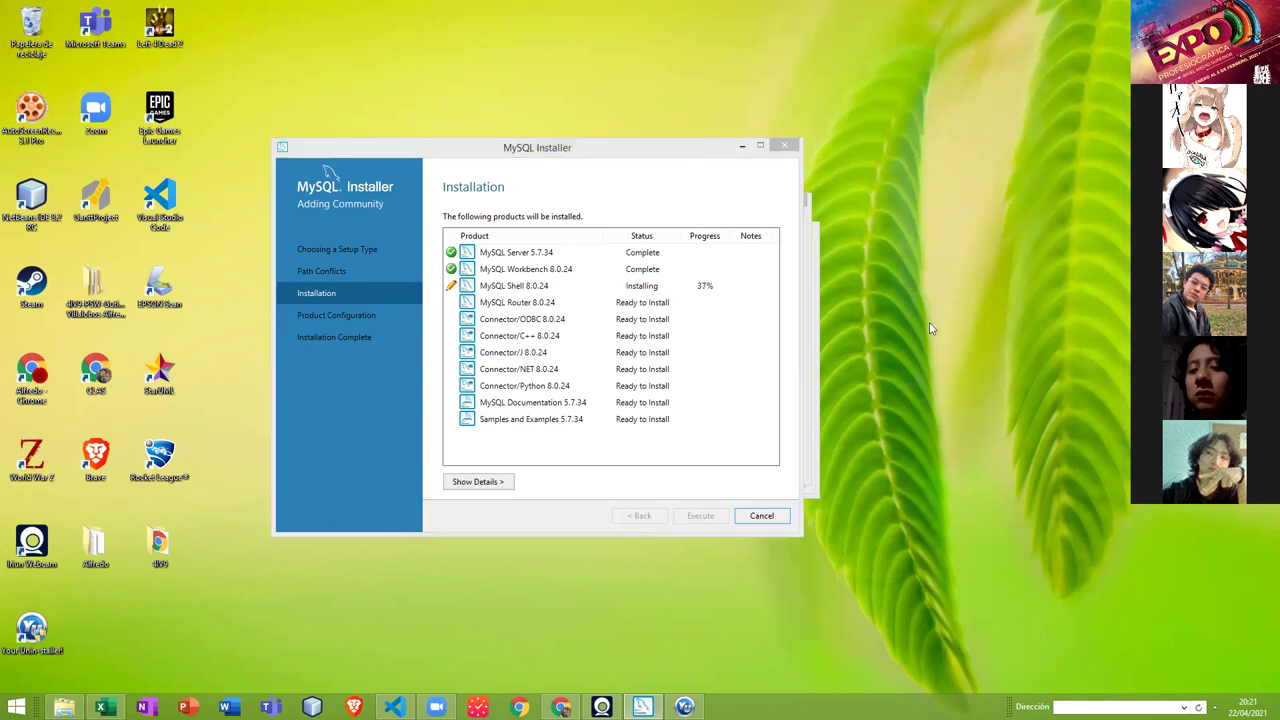
pyautogui.click(747, 455)
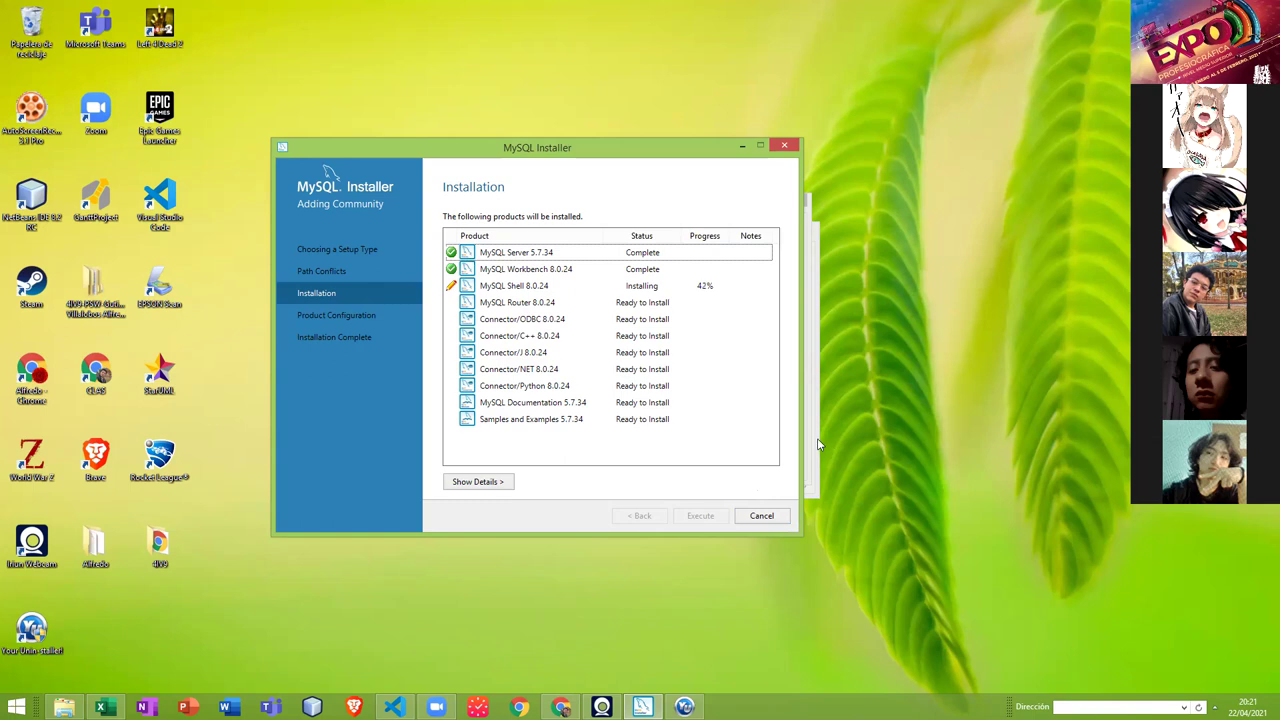
pyautogui.moveTo(684, 707)
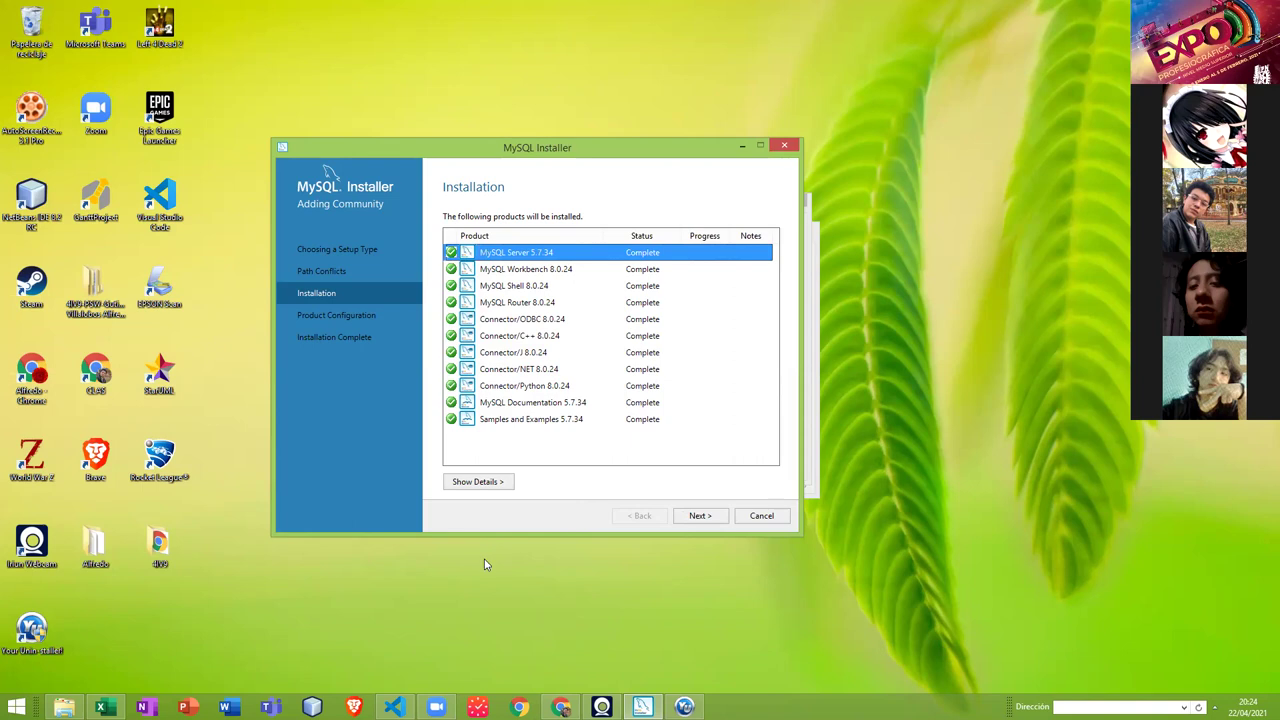
# Start server configuration and accept Development Computer with TCP/IP port 3306.
pyautogui.click(690, 515)
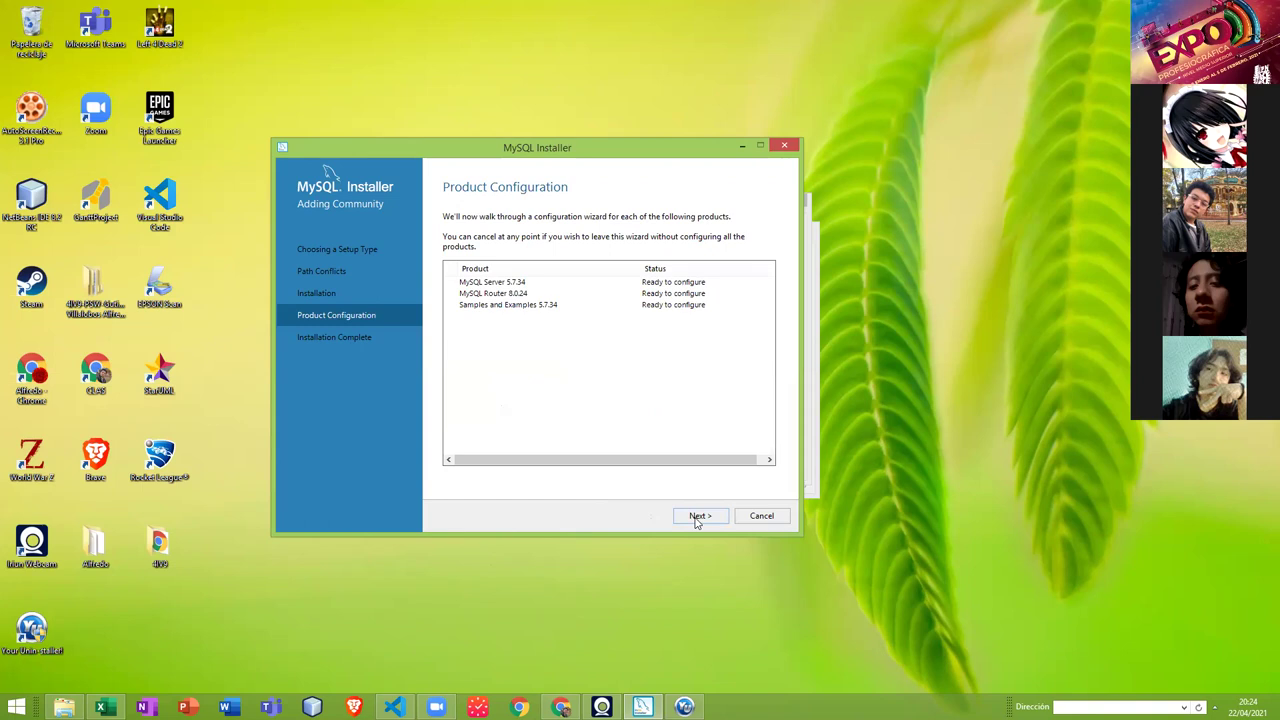
pyautogui.click(697, 516)
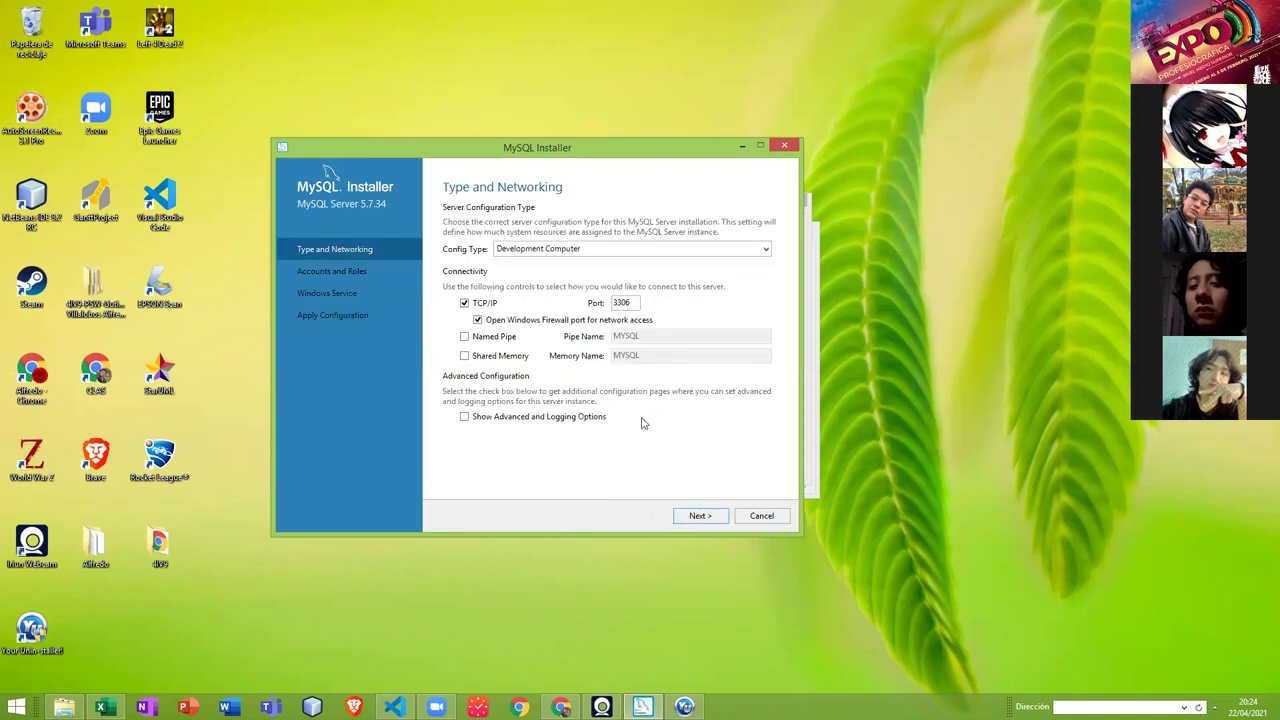
pyautogui.click(809, 561)
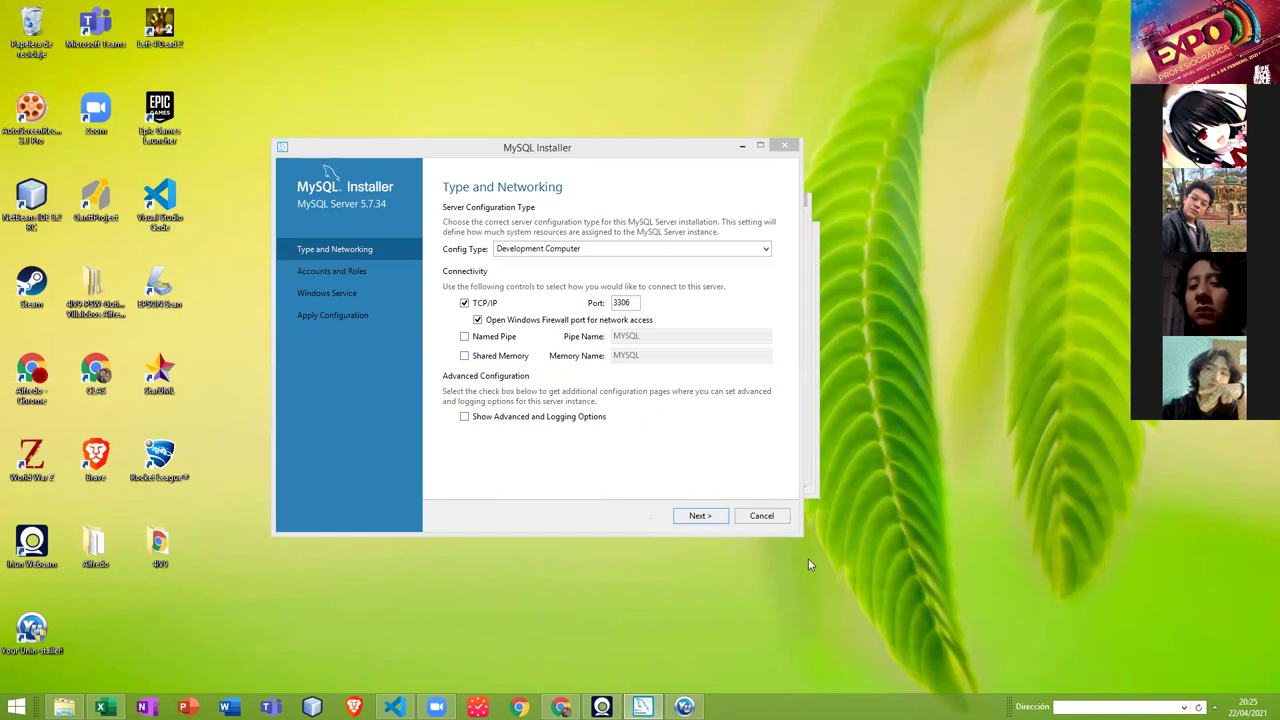
pyautogui.click(629, 437)
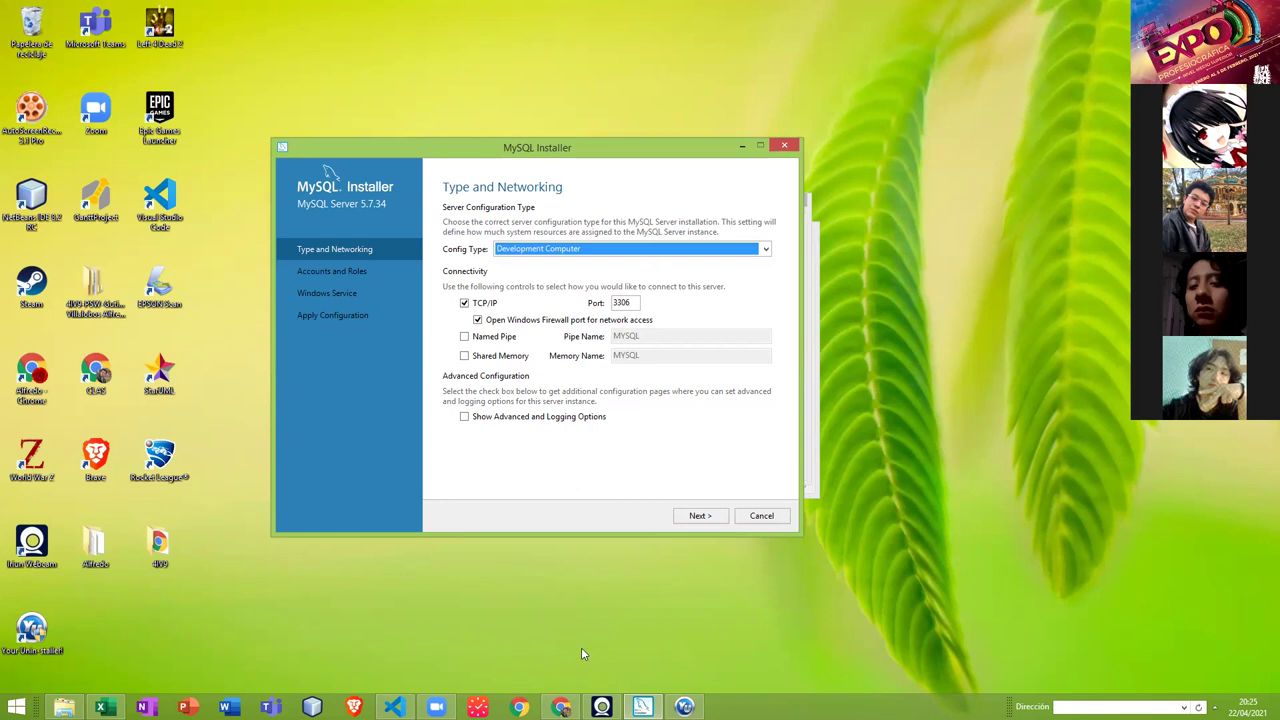
pyautogui.click(700, 514)
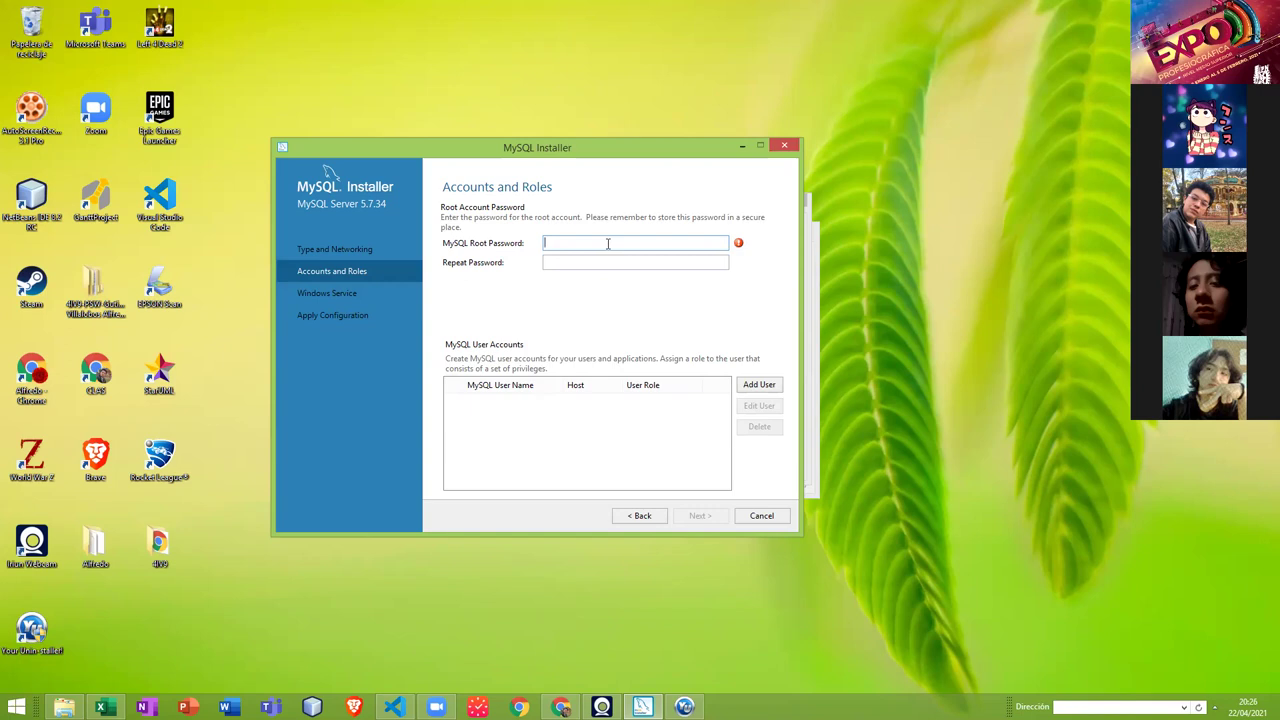
# Enter the root account password in MySQL Root Password and repeat it in Repeat Password.
pyautogui.click(625, 260)
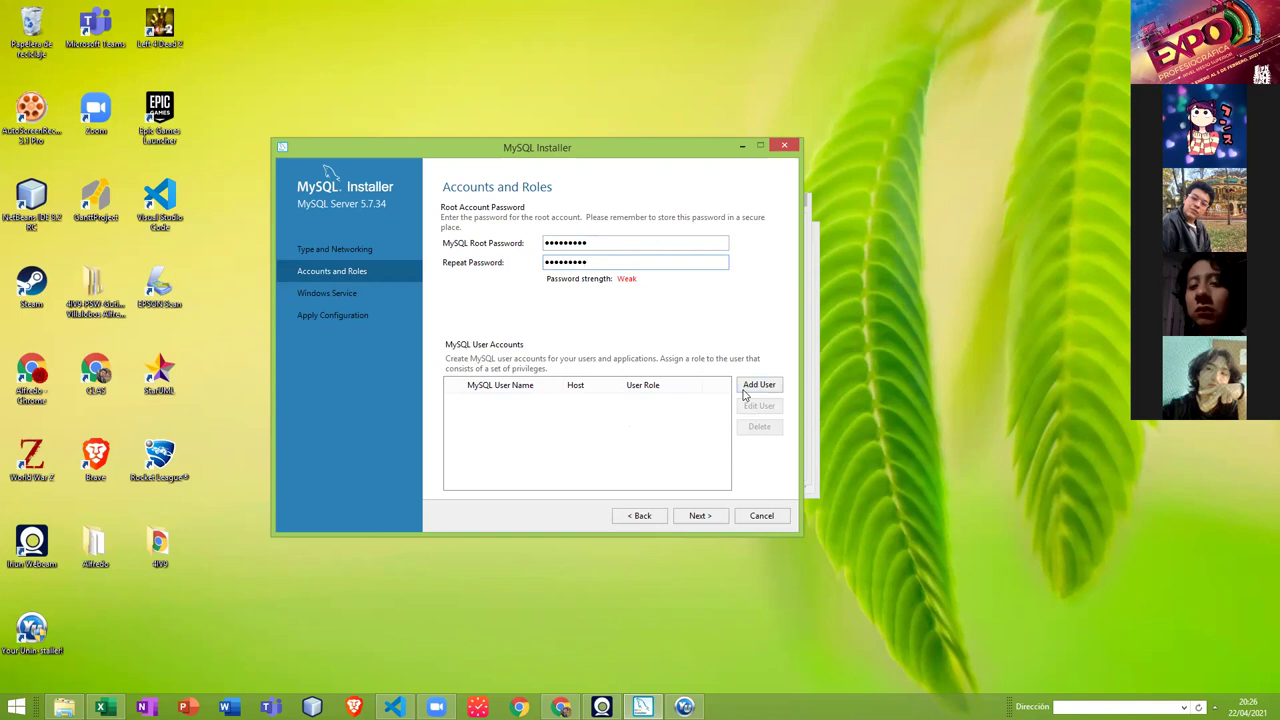
# Add a new MySQL user, enter its user name and list the available roles.
pyautogui.click(745, 390)
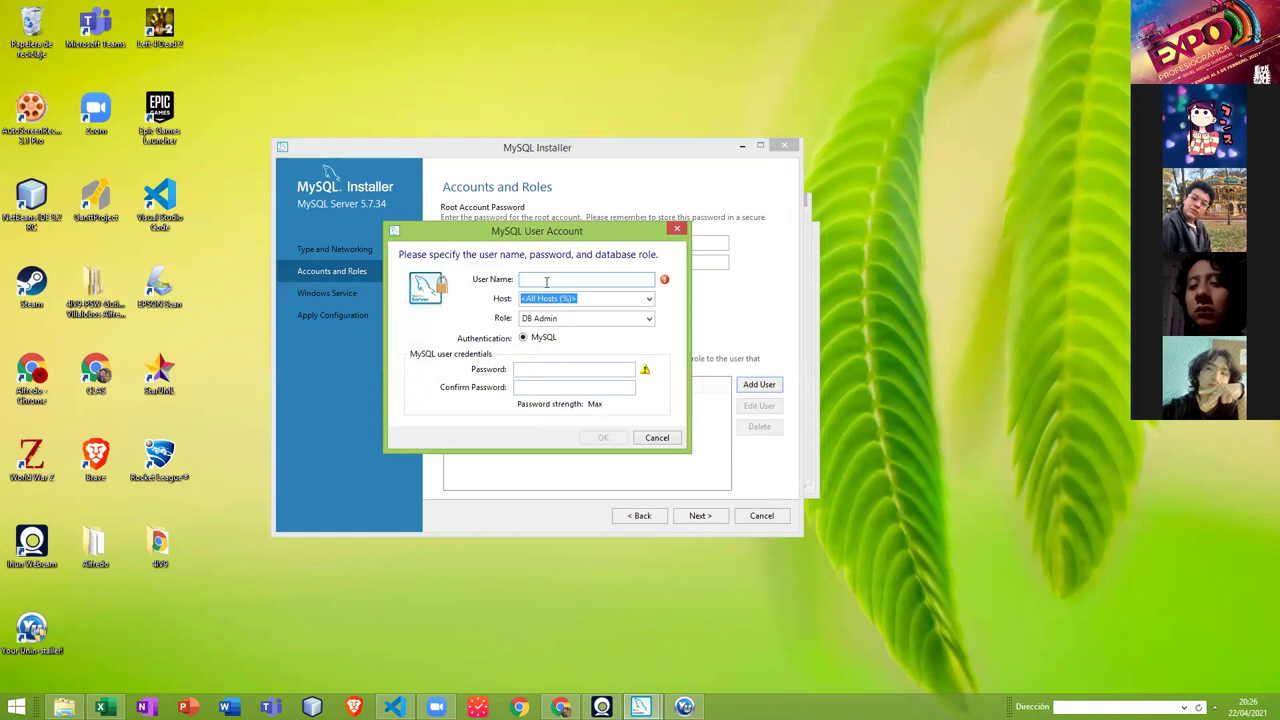
pyautogui.write('Alfredo')
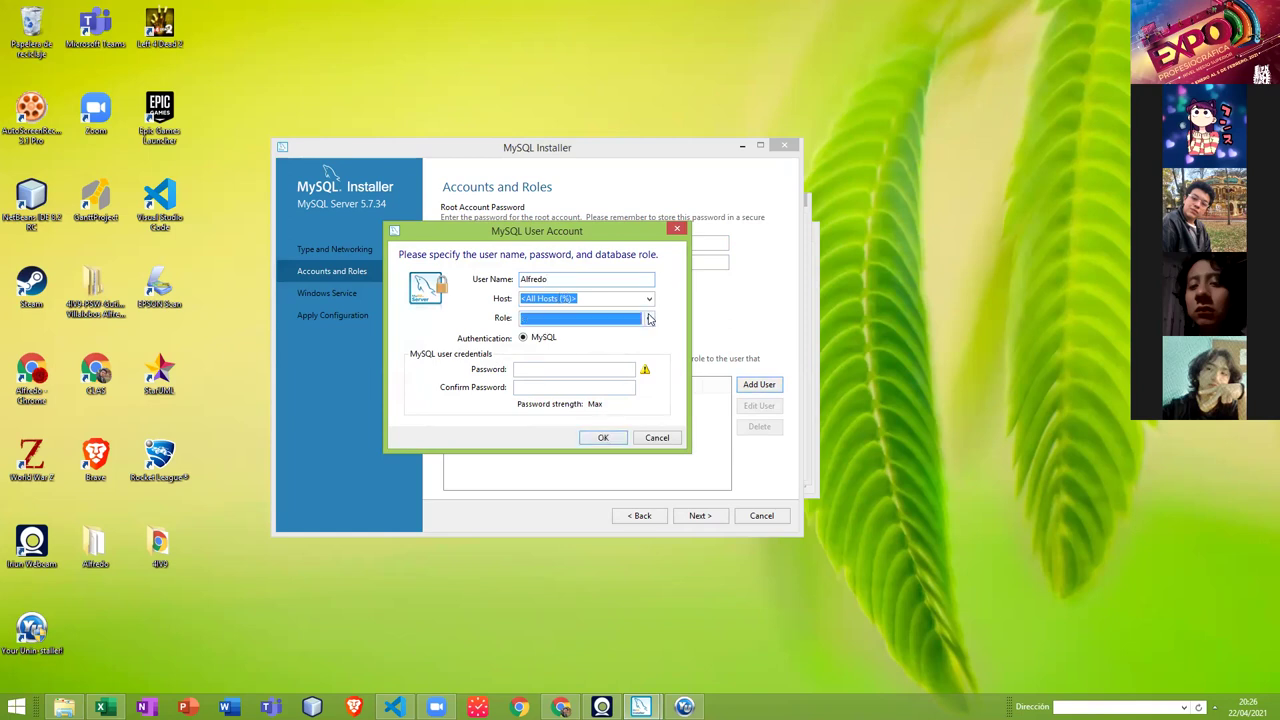
pyautogui.click(648, 318)
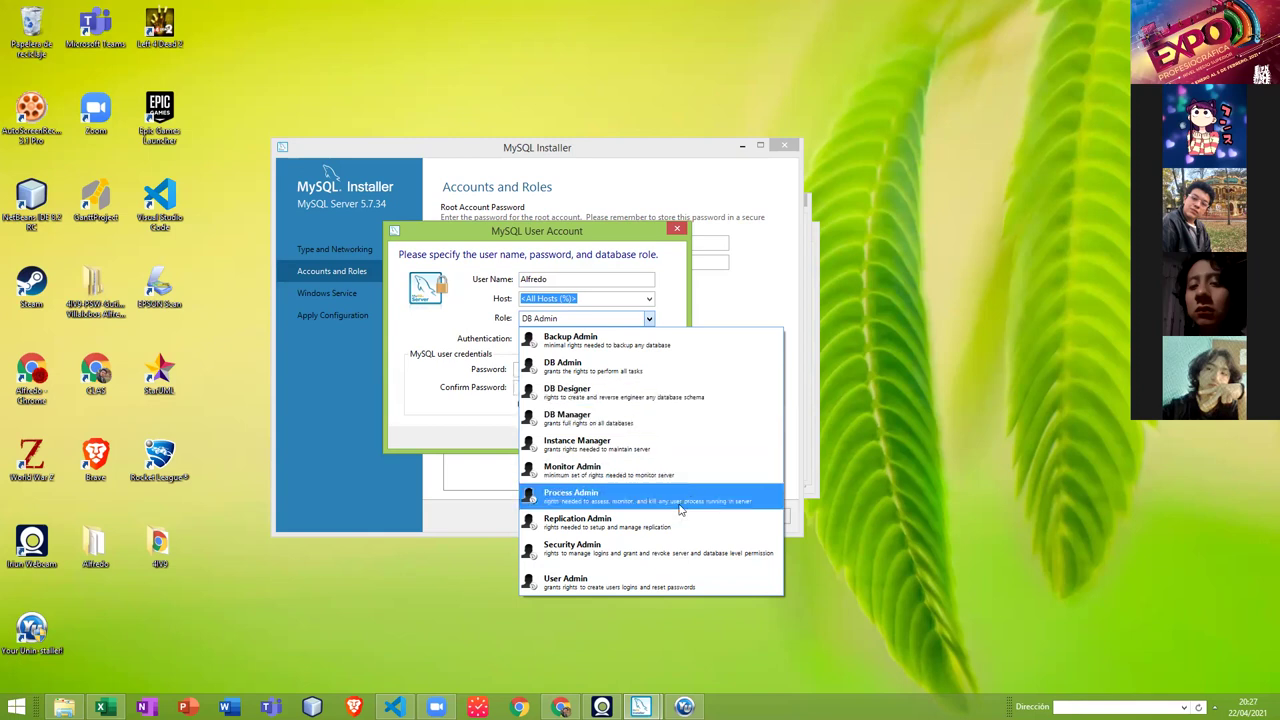
# Keep host All Hosts (%) and role DB Admin, then type the user's password and move to Confirm Password.
pyautogui.click(594, 586)
pyautogui.click(649, 298)
pyautogui.click(660, 345)
pyautogui.click(649, 318)
pyautogui.click(633, 358)
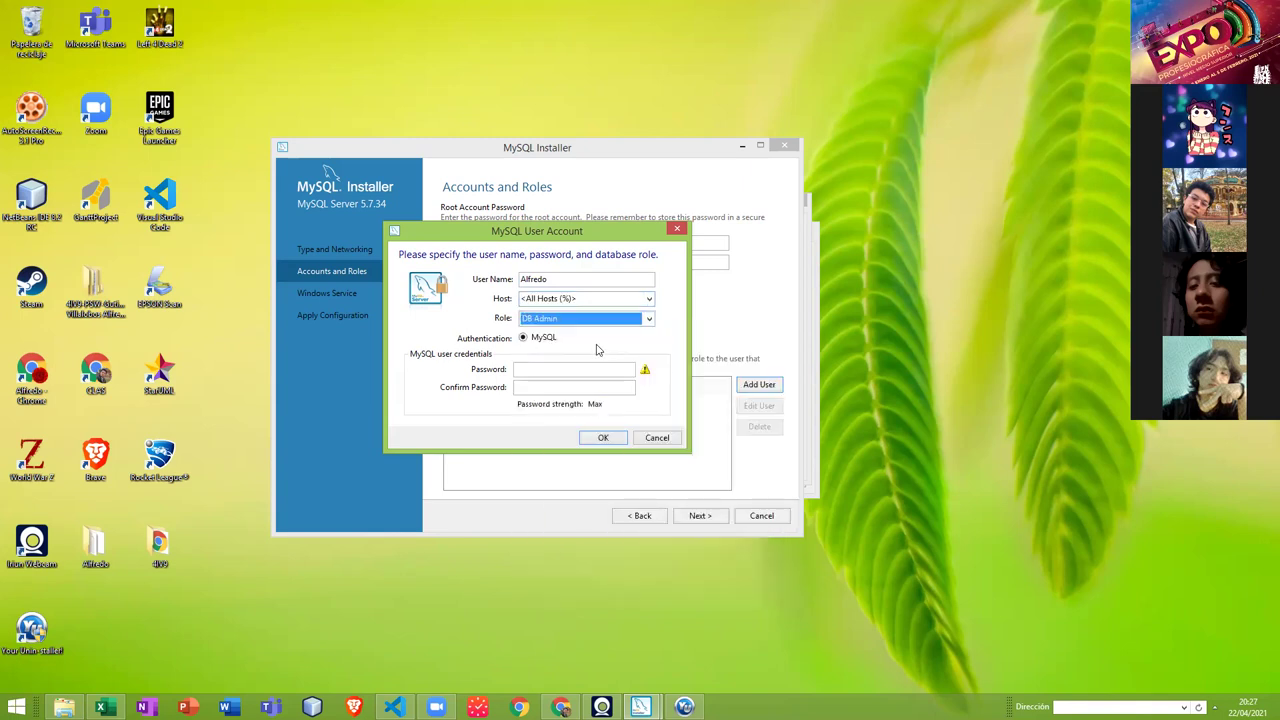
pyautogui.click(543, 363)
pyautogui.write('••••••••')
pyautogui.press('Tab')
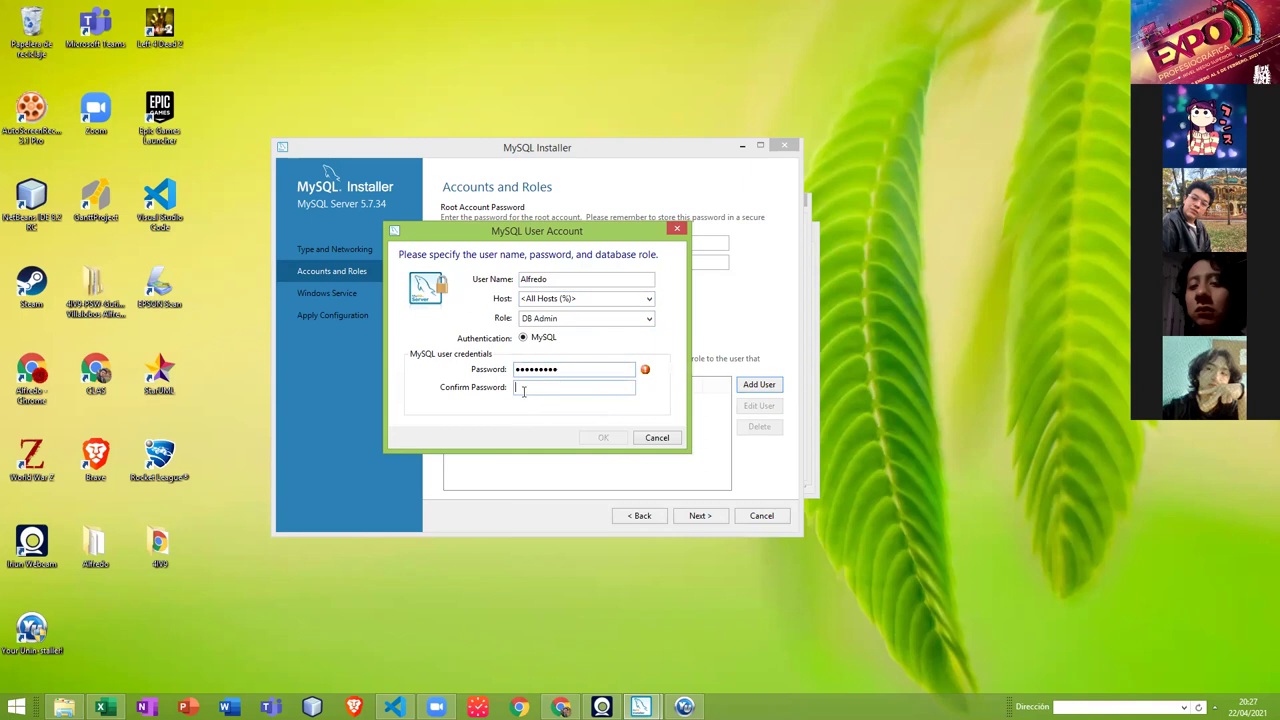
pyautogui.write('•••••••••')
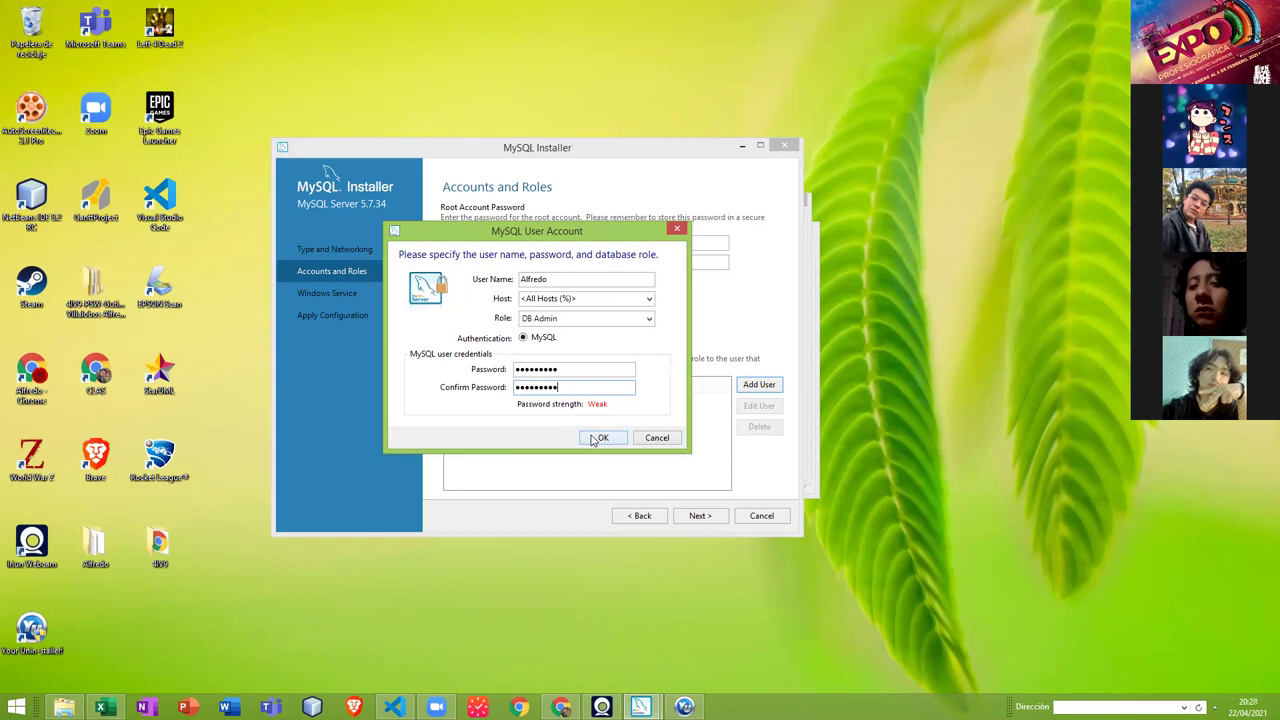
# Save the DB Admin user and accept the MySQL57 Windows Service defaults to reach Apply Configuration.
pyautogui.click(600, 438)
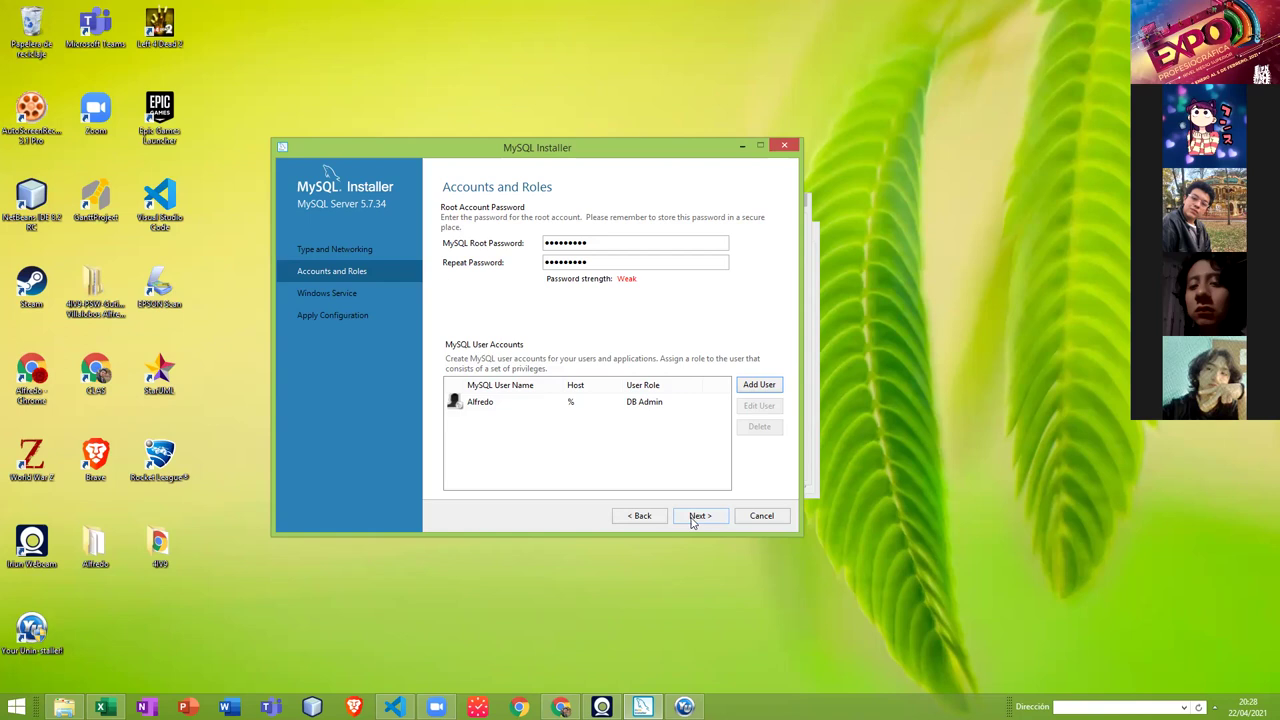
pyautogui.click(697, 516)
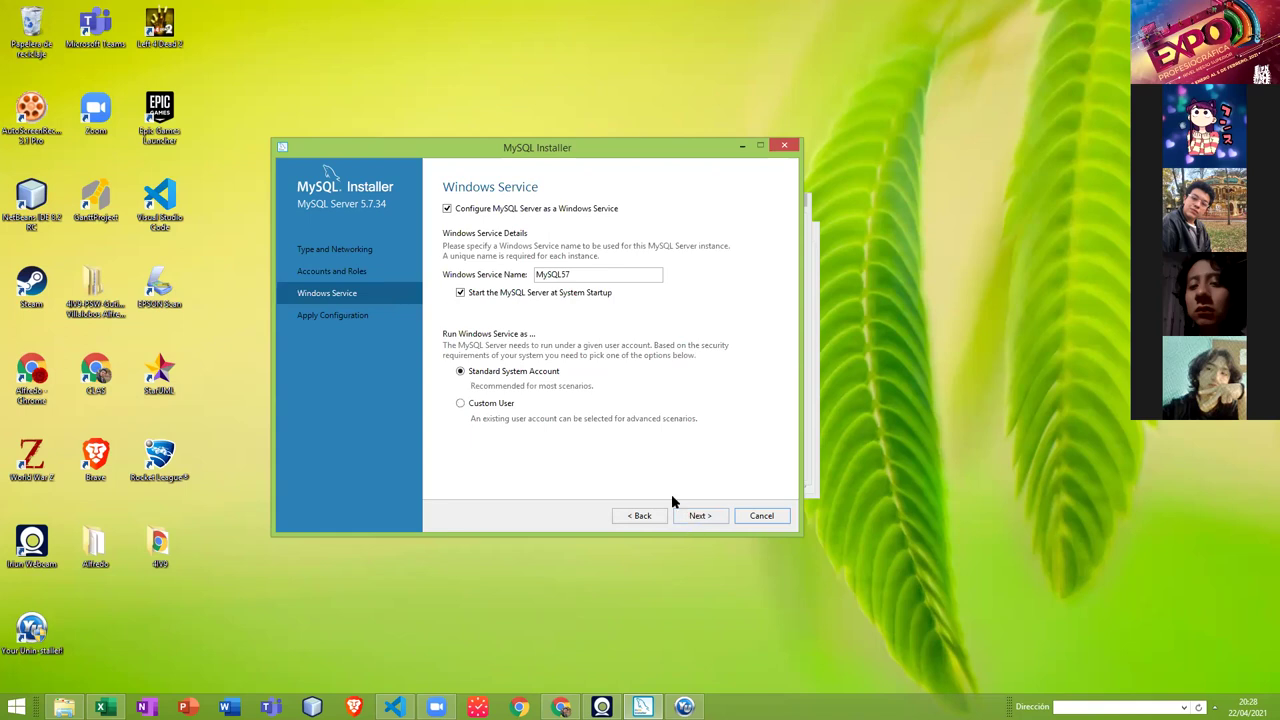
pyautogui.click(697, 515)
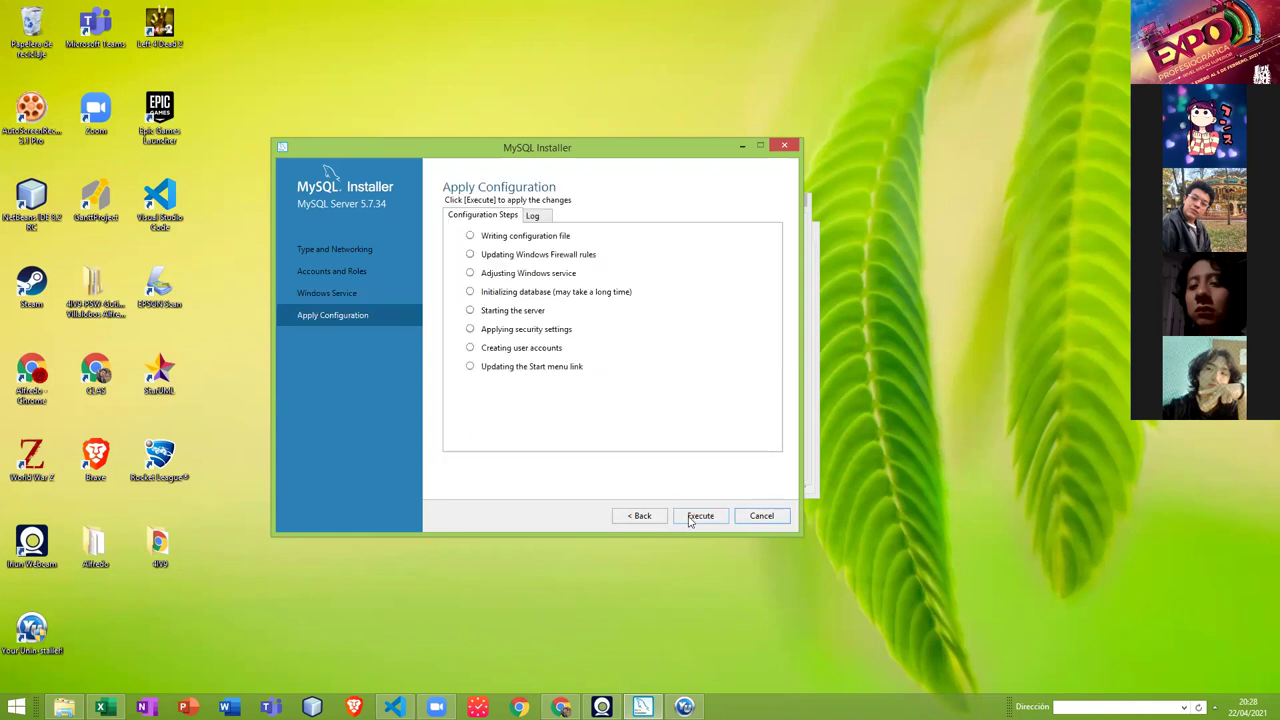
# Execute the MySQL Server 5.7.34 configuration steps and finish once all succeed.
pyautogui.click(689, 521)
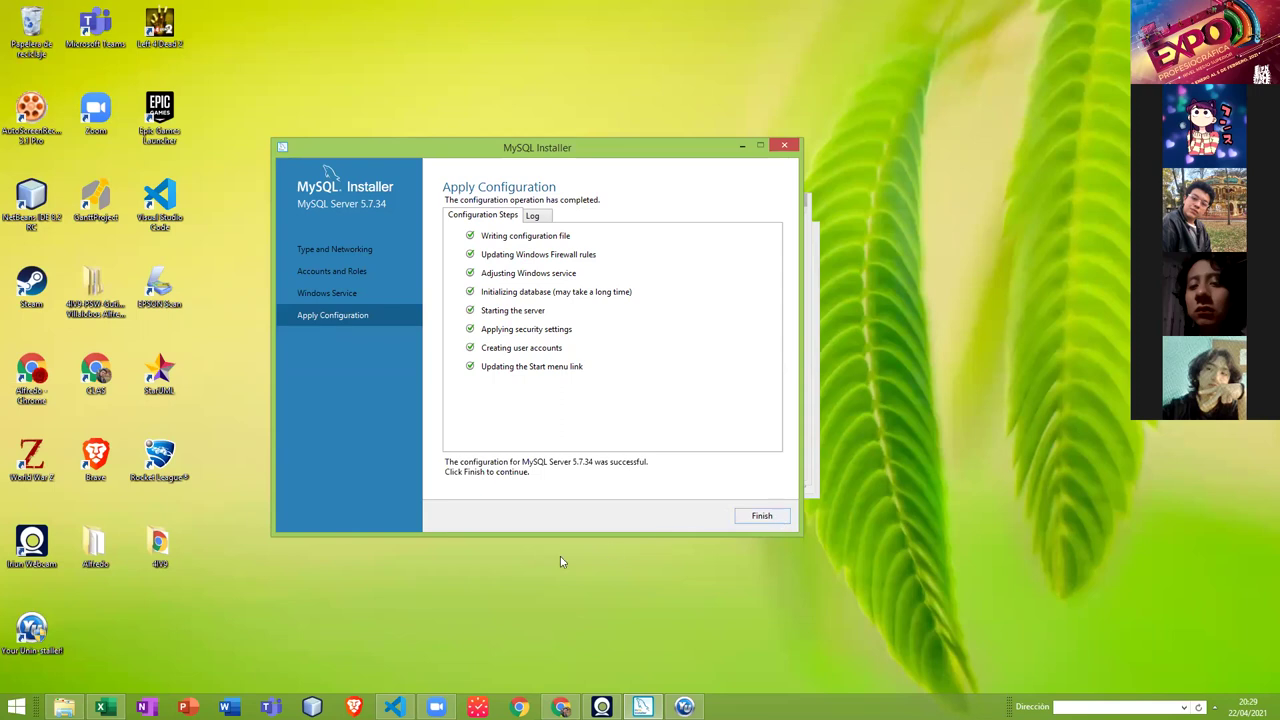
pyautogui.click(760, 519)
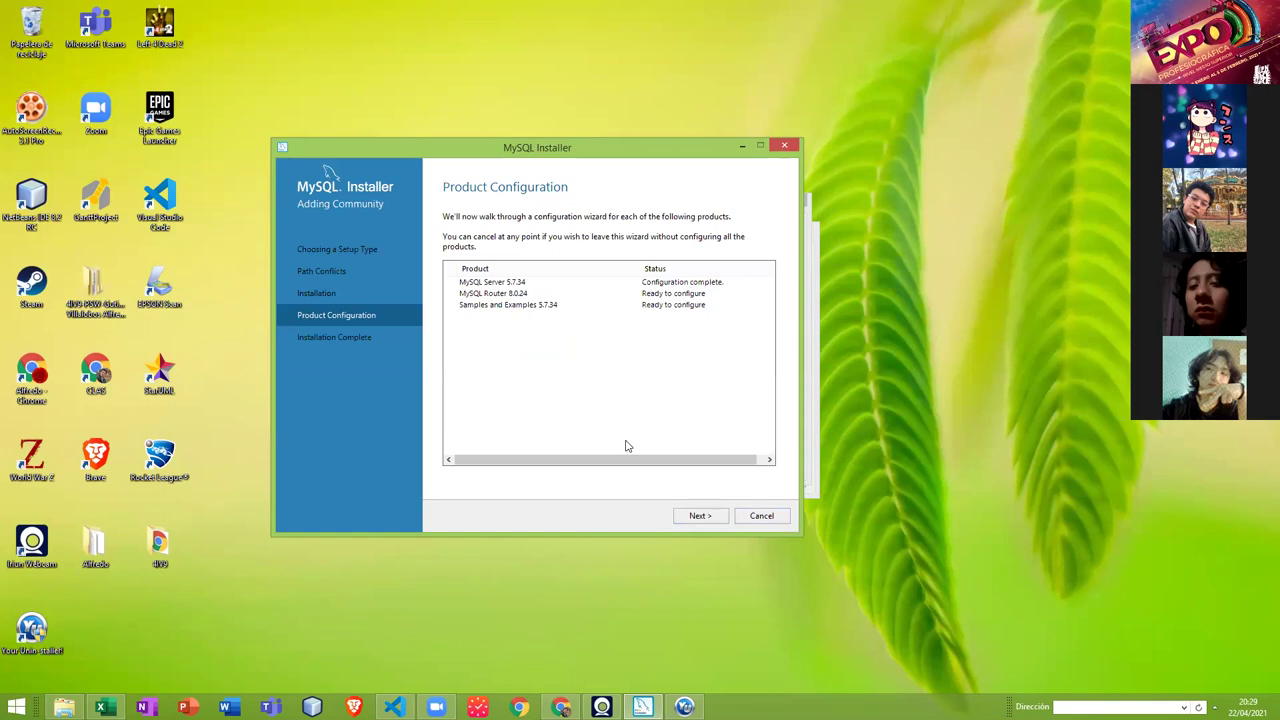
# Finish MySQL Router configuration with InnoDB cluster bootstrap left unchecked.
pyautogui.click(694, 516)
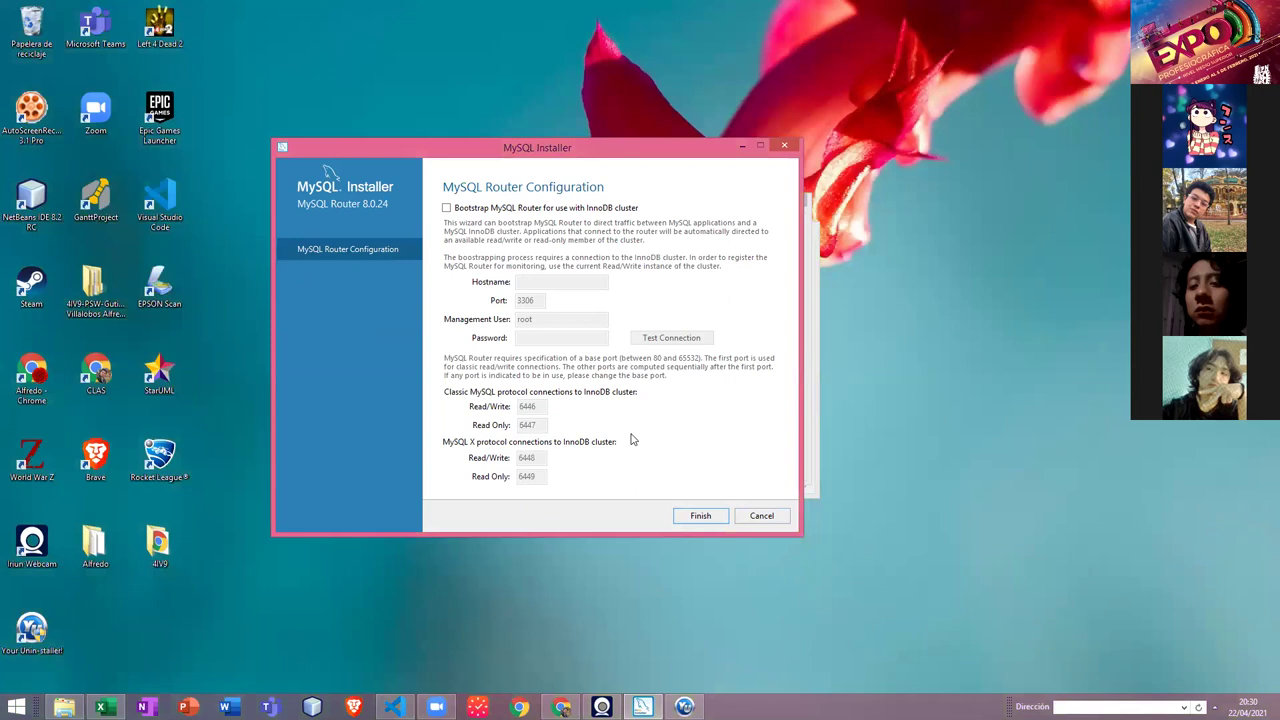
pyautogui.click(692, 513)
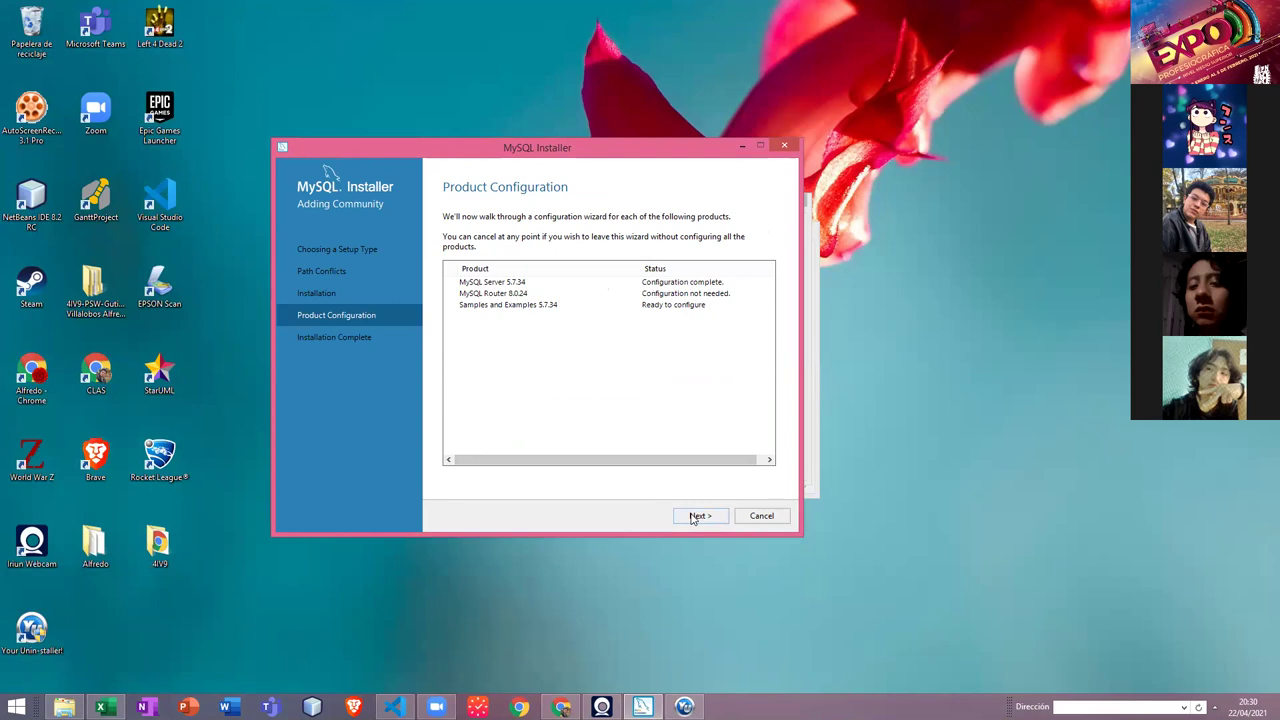
# Connect Samples and Examples 5.7.34 to the server as root and check the connection succeeds.
pyautogui.click(697, 516)
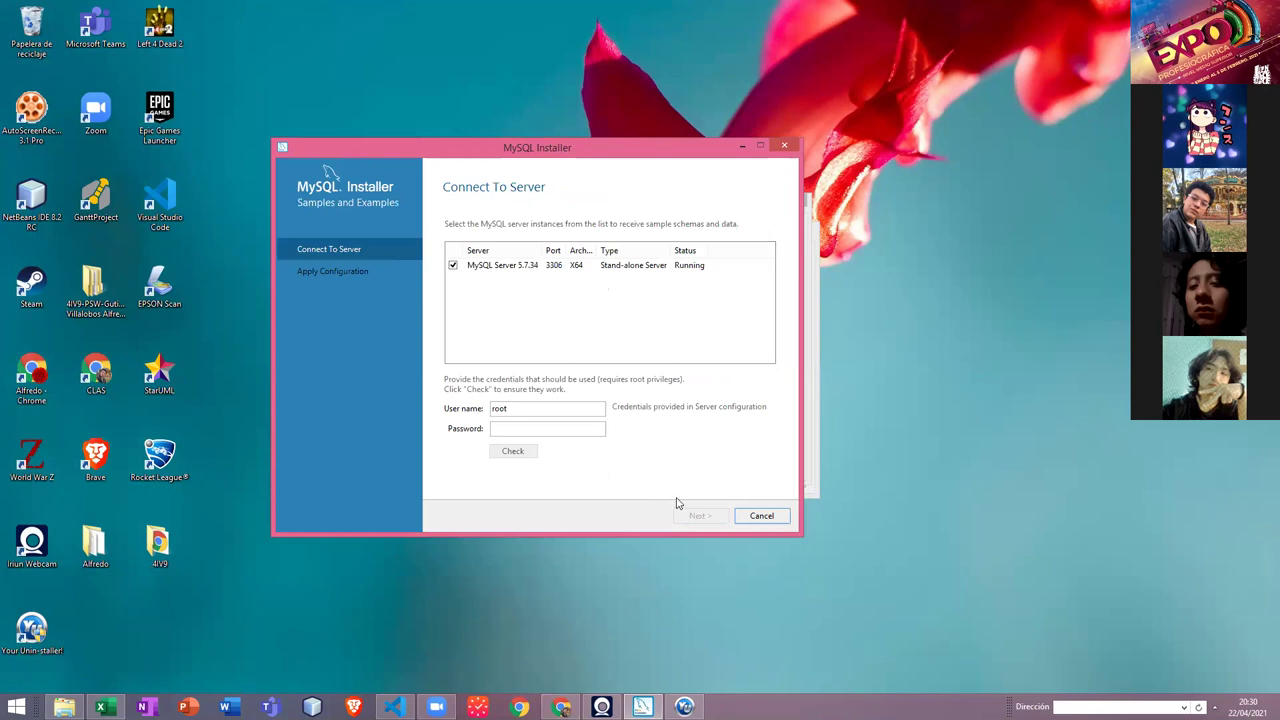
pyautogui.click(537, 429)
pyautogui.click(514, 452)
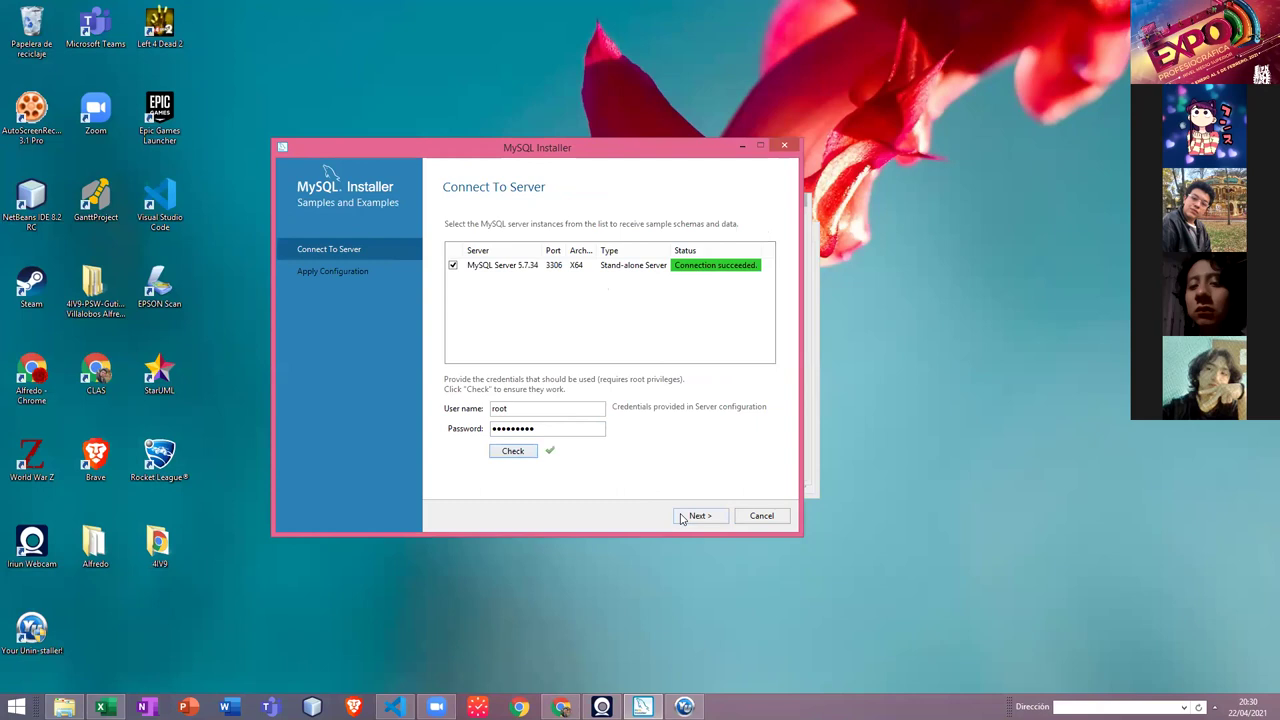
# Execute the Samples and Examples configuration steps and finish once complete.
pyautogui.click(687, 518)
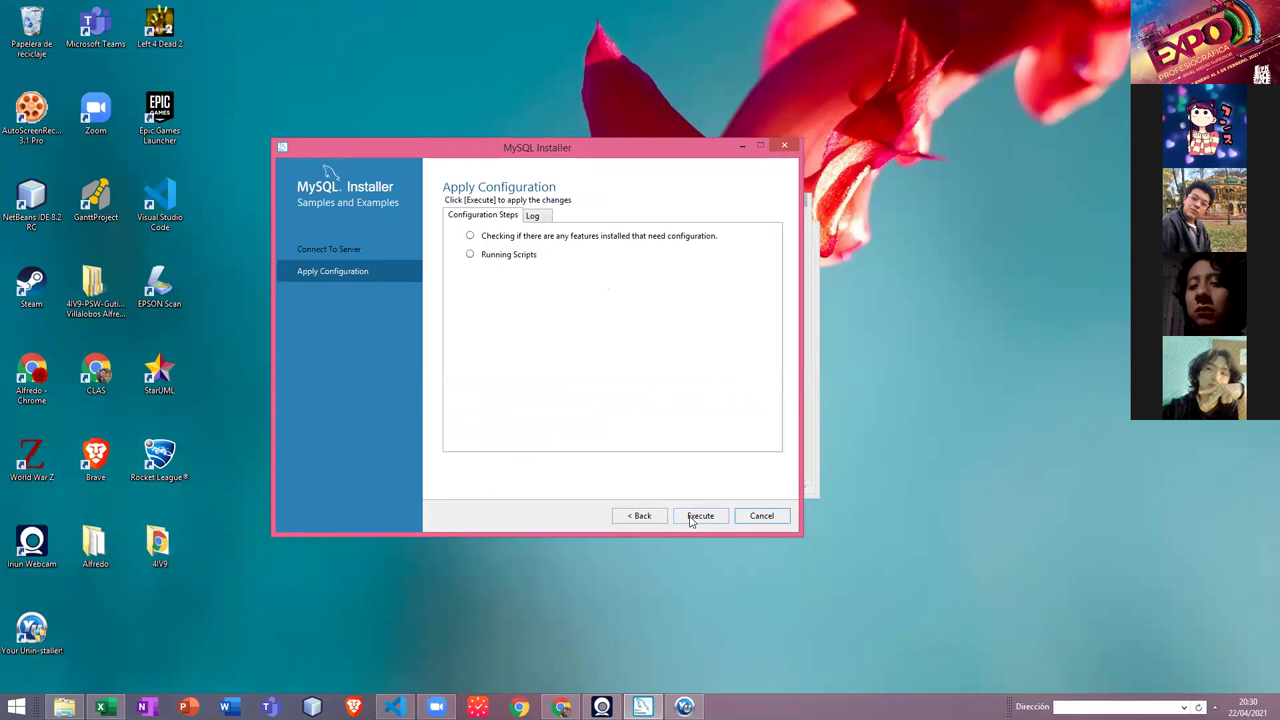
pyautogui.click(689, 518)
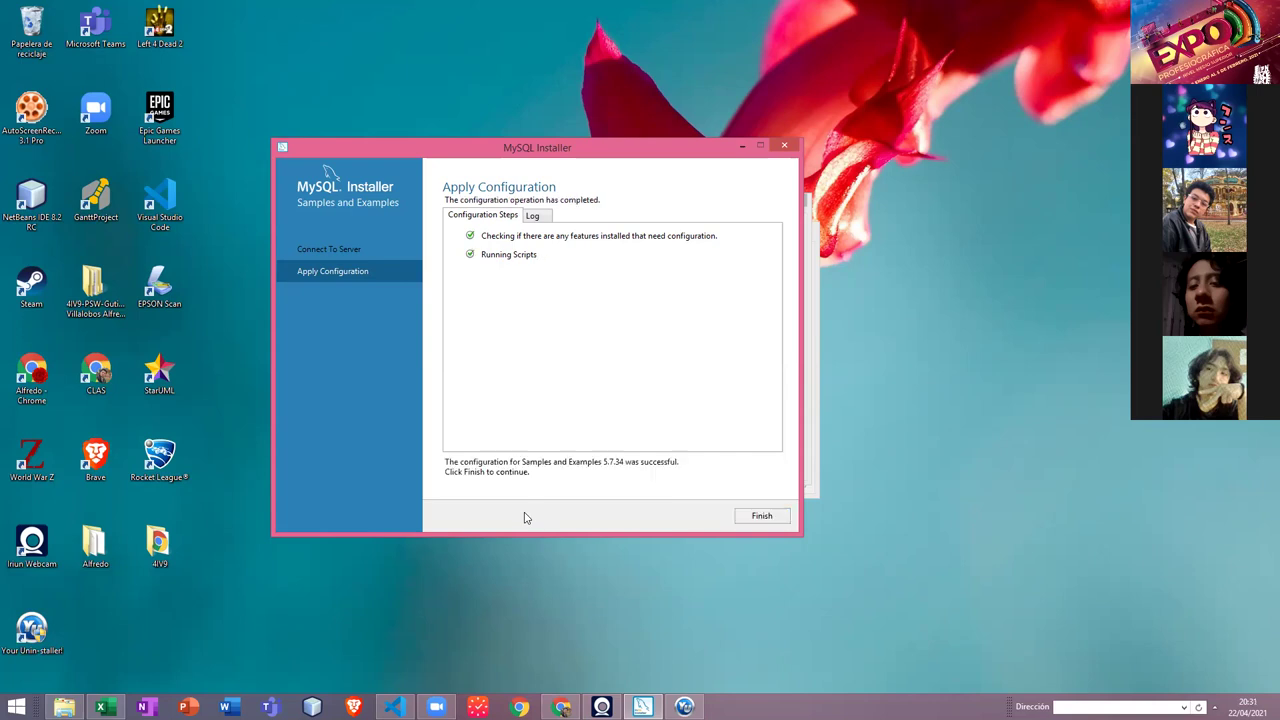
pyautogui.click(763, 516)
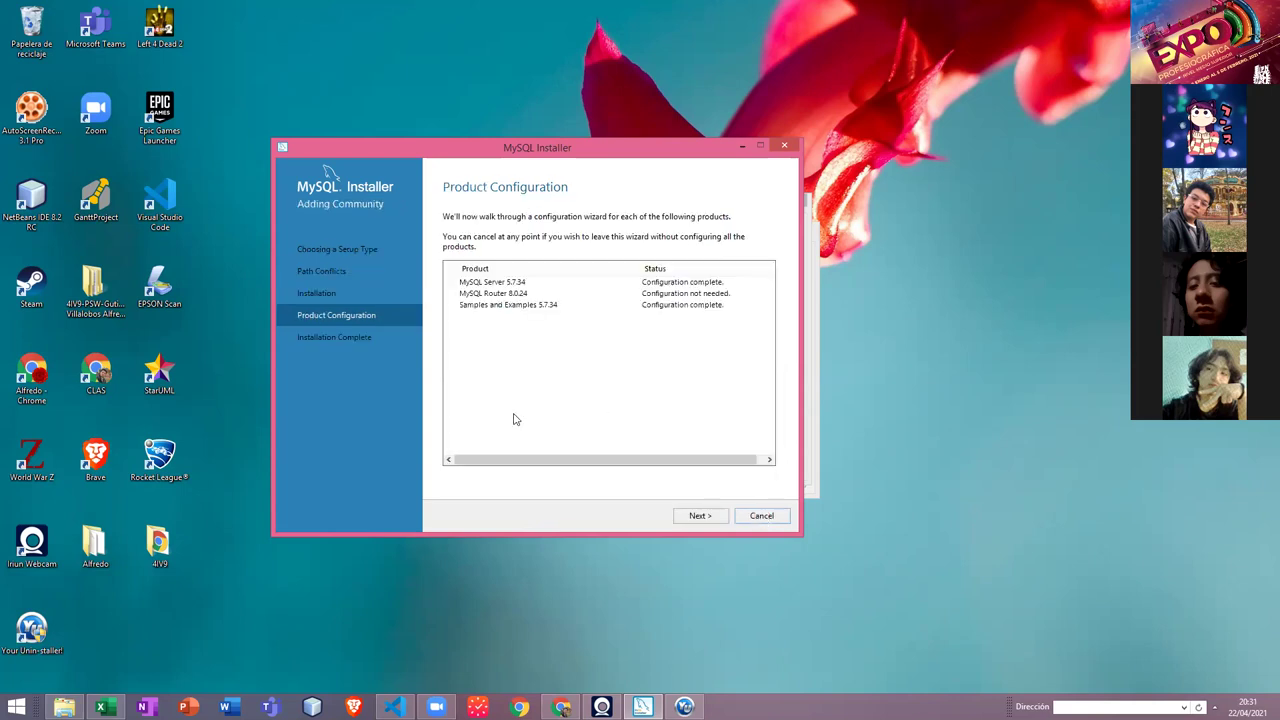
# Complete the installation wizard, minimize the webcam window and centre the MySQL Shell console.
pyautogui.click(700, 516)
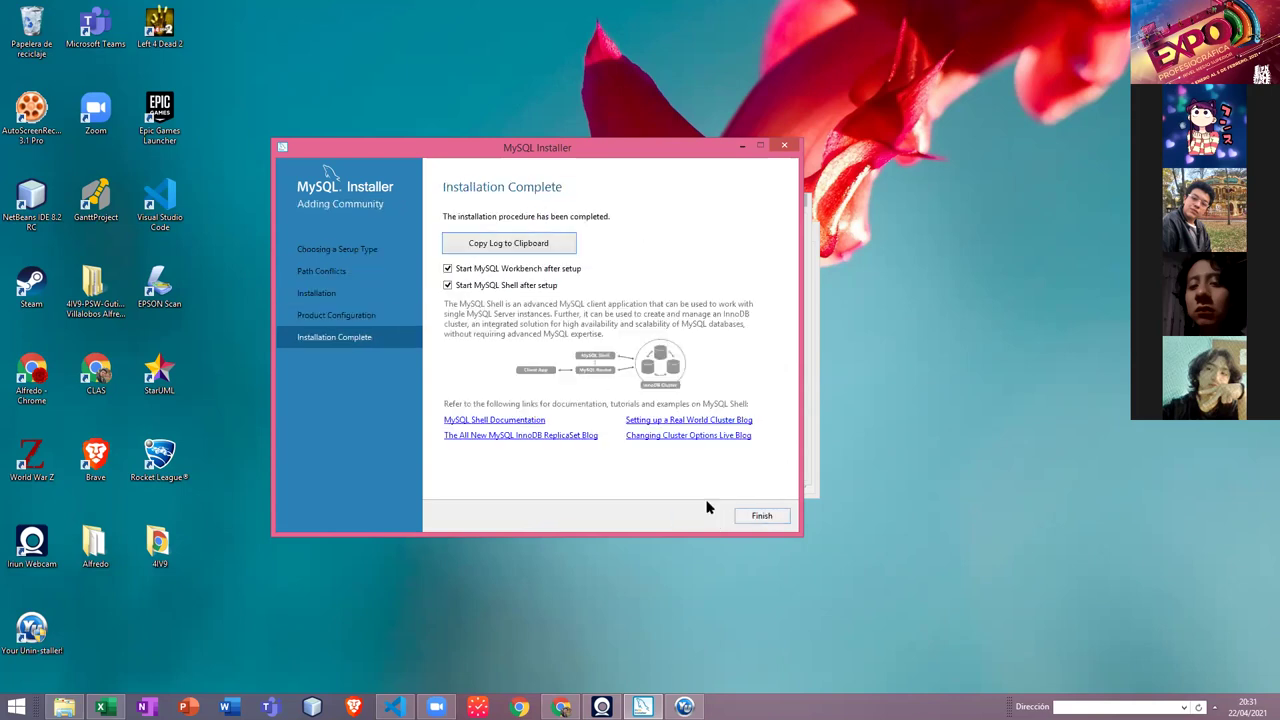
pyautogui.click(761, 518)
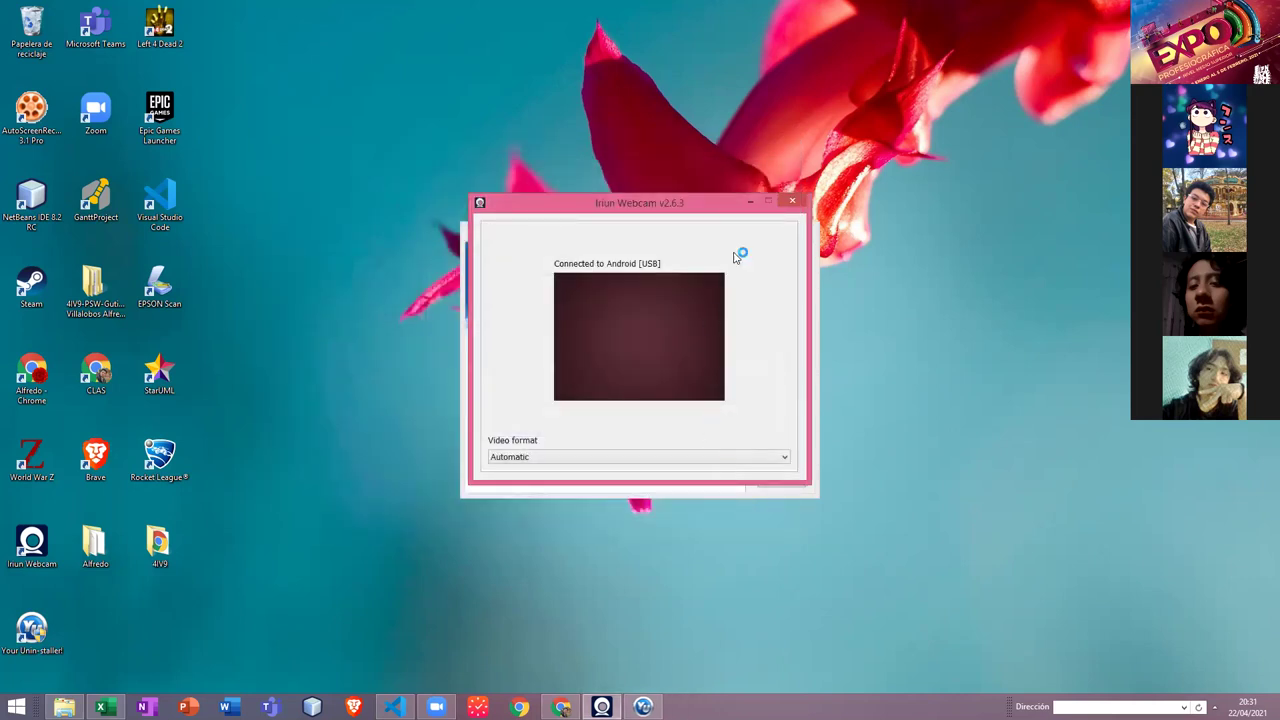
pyautogui.click(750, 203)
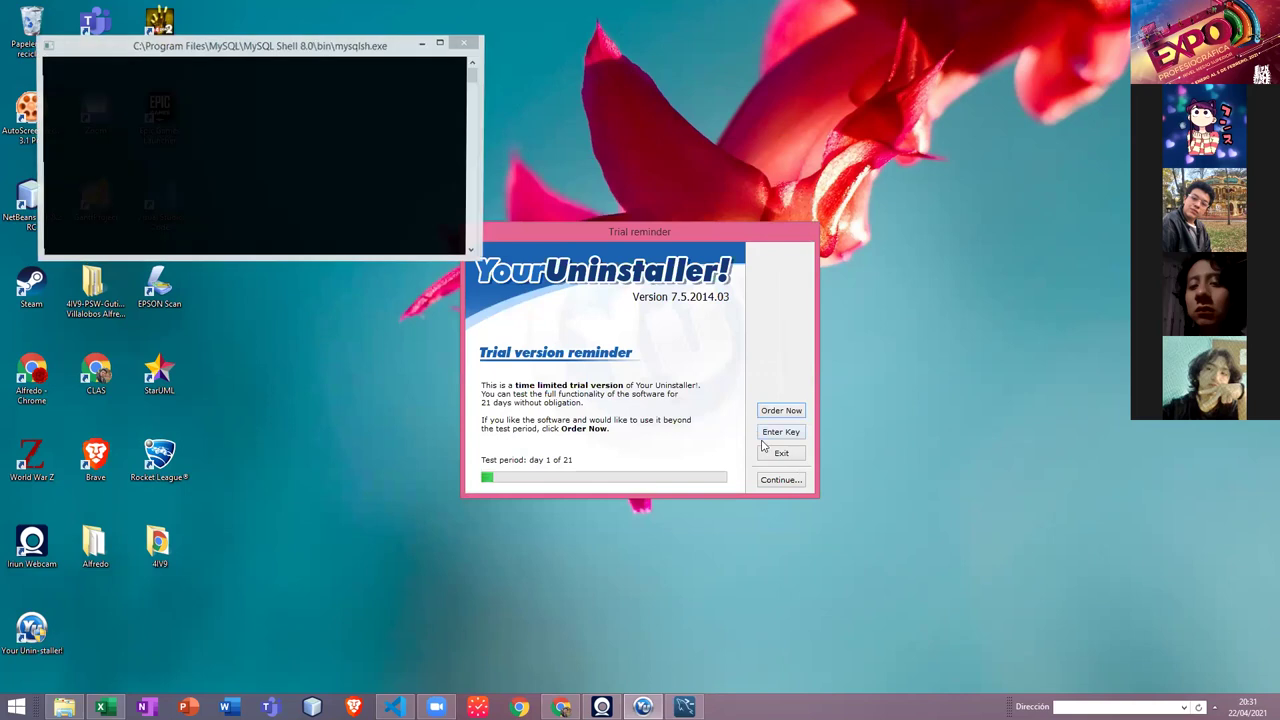
pyautogui.moveTo(291, 52); pyautogui.dragTo(569, 290)
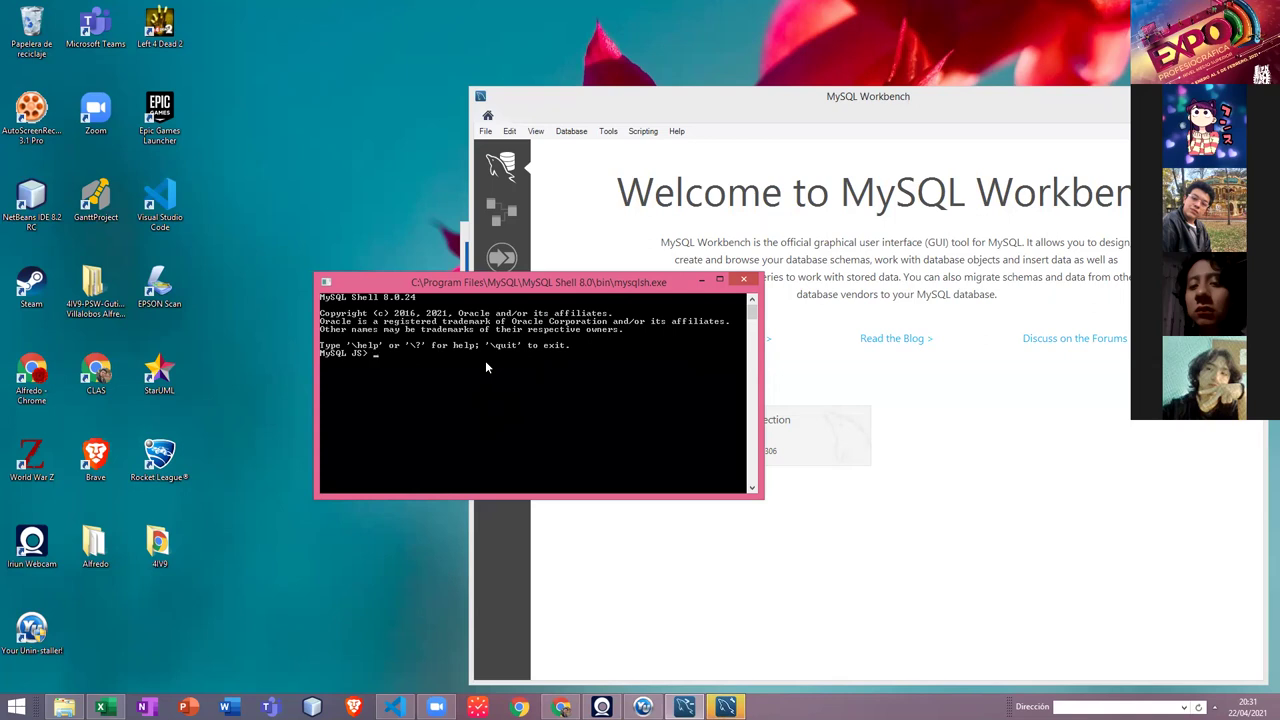
# Launch MySQL 5.7 Command Line Client from the Start screen's full app list.
pyautogui.click(700, 281)
pyautogui.press('super')
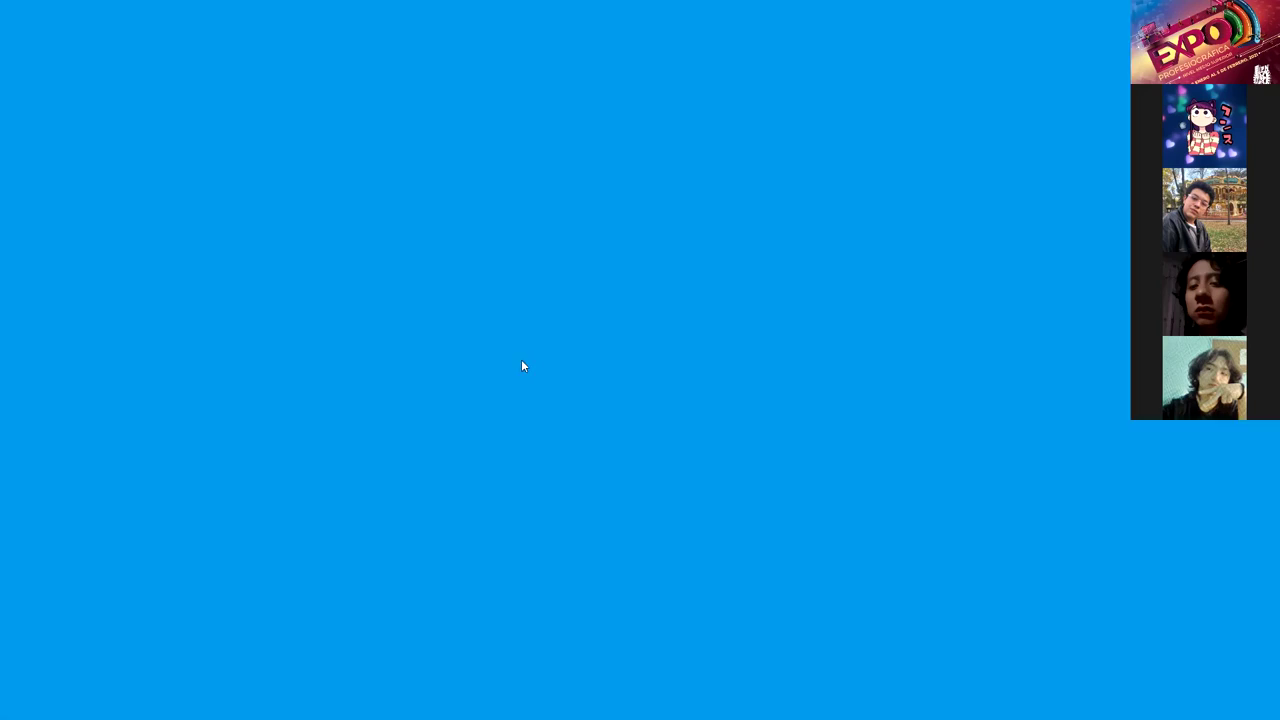
pyautogui.click(125, 670)
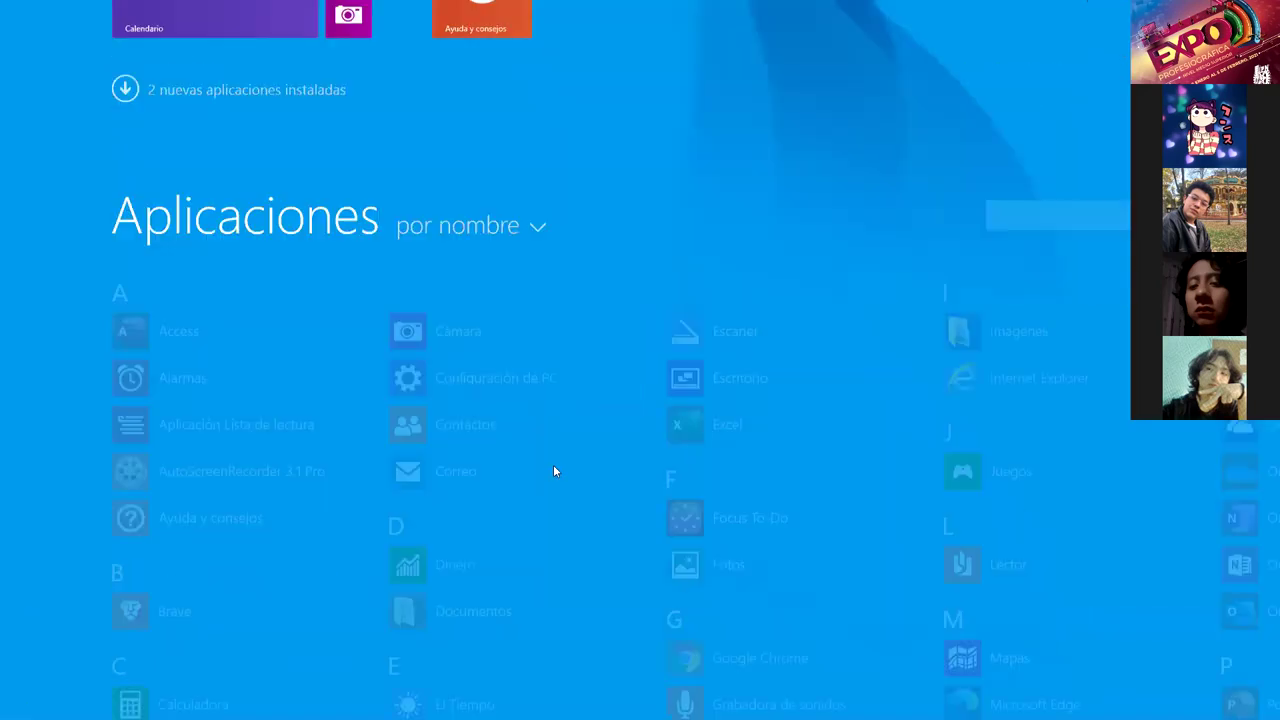
pyautogui.scroll(-2, 654, 464)
pyautogui.scroll(-5, 654, 464)
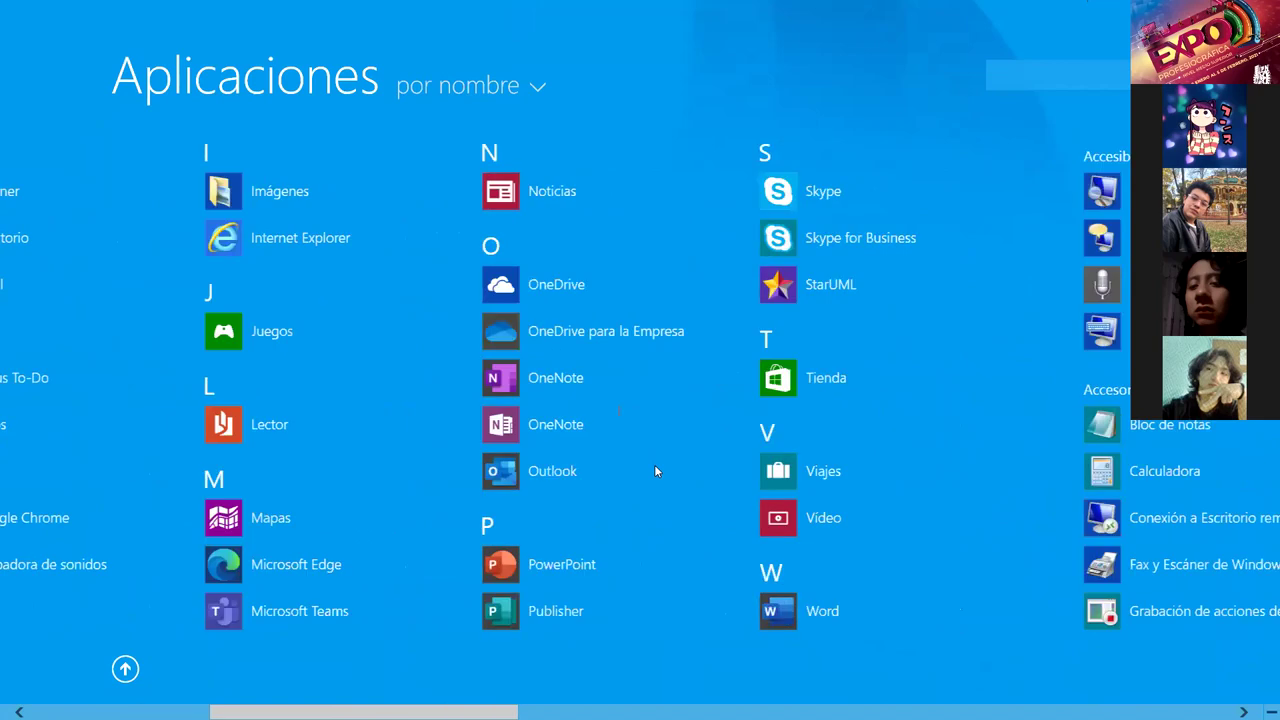
pyautogui.scroll(-5, 784, 522)
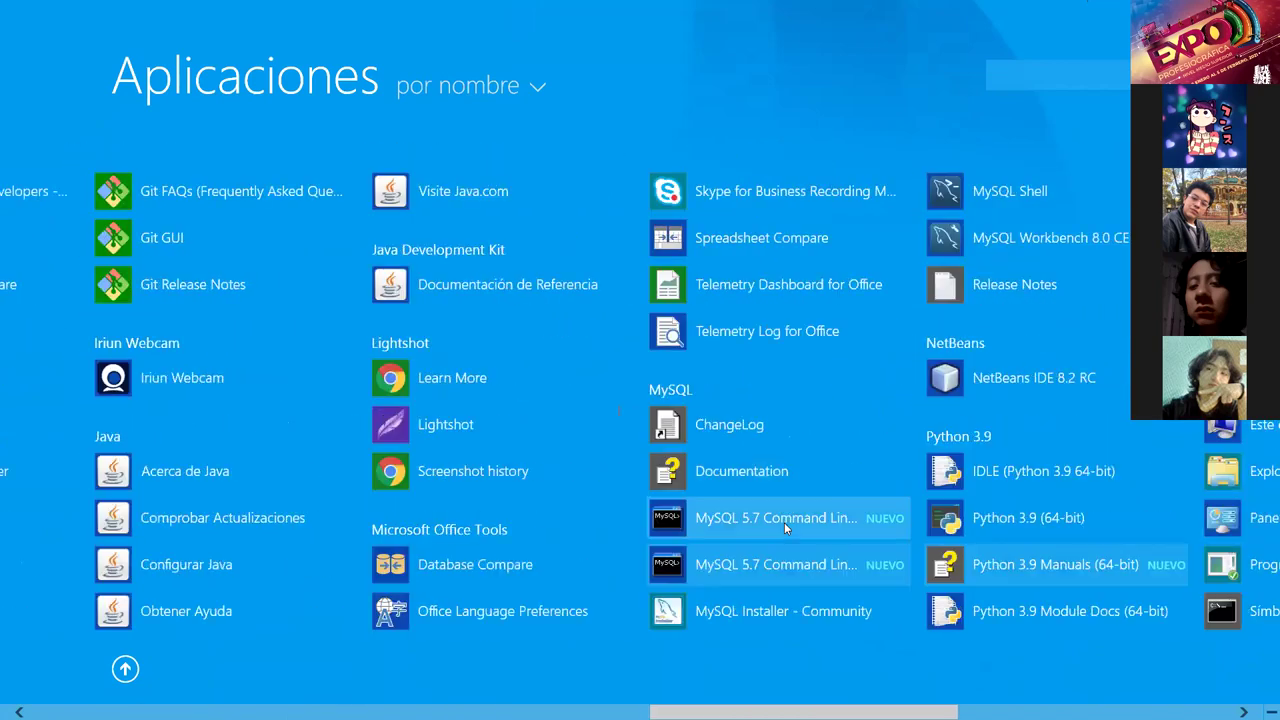
pyautogui.click(784, 522)
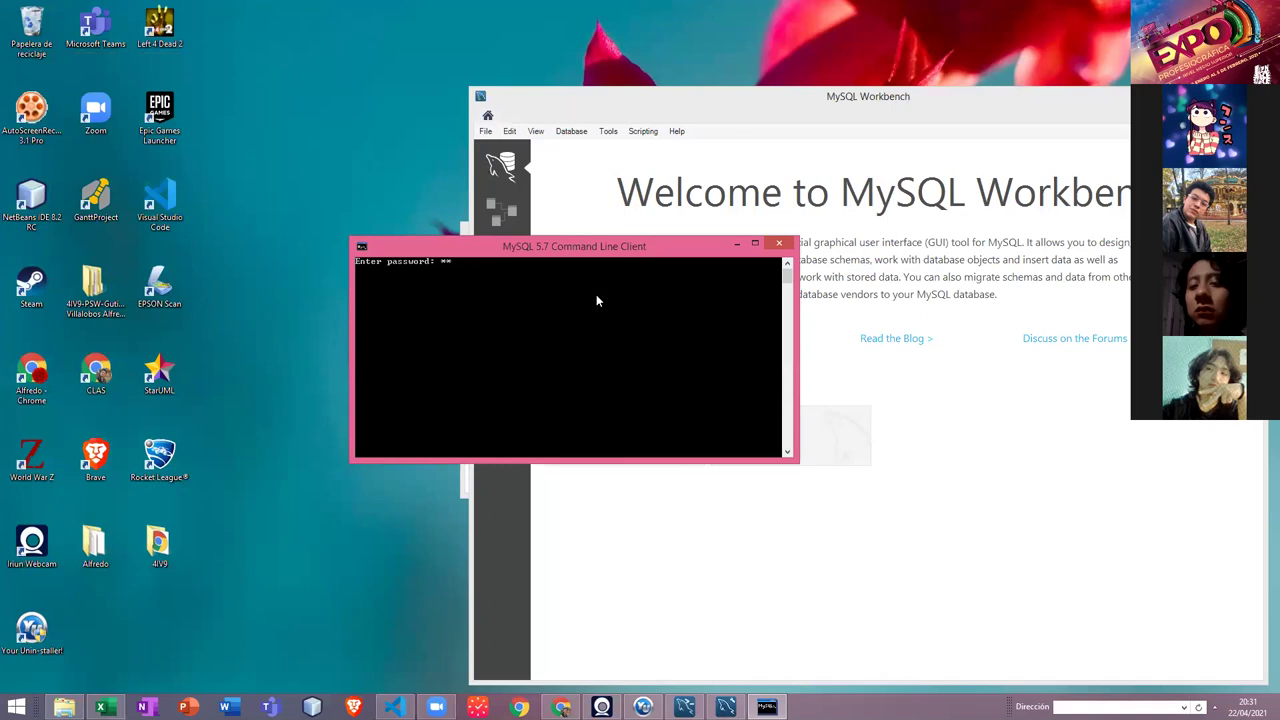
# Log in with the root password to reach mysql>, then return to Start.
pyautogui.write('********')
pyautogui.press('Return')
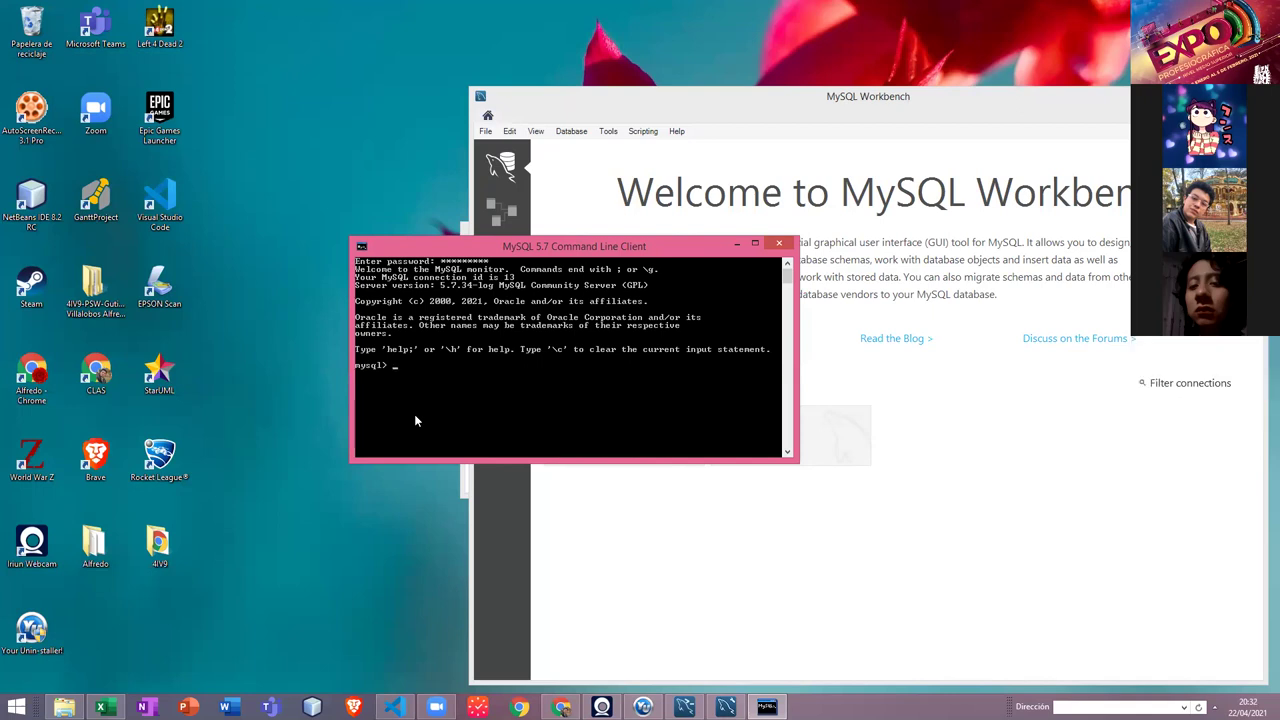
pyautogui.click(4, 697)
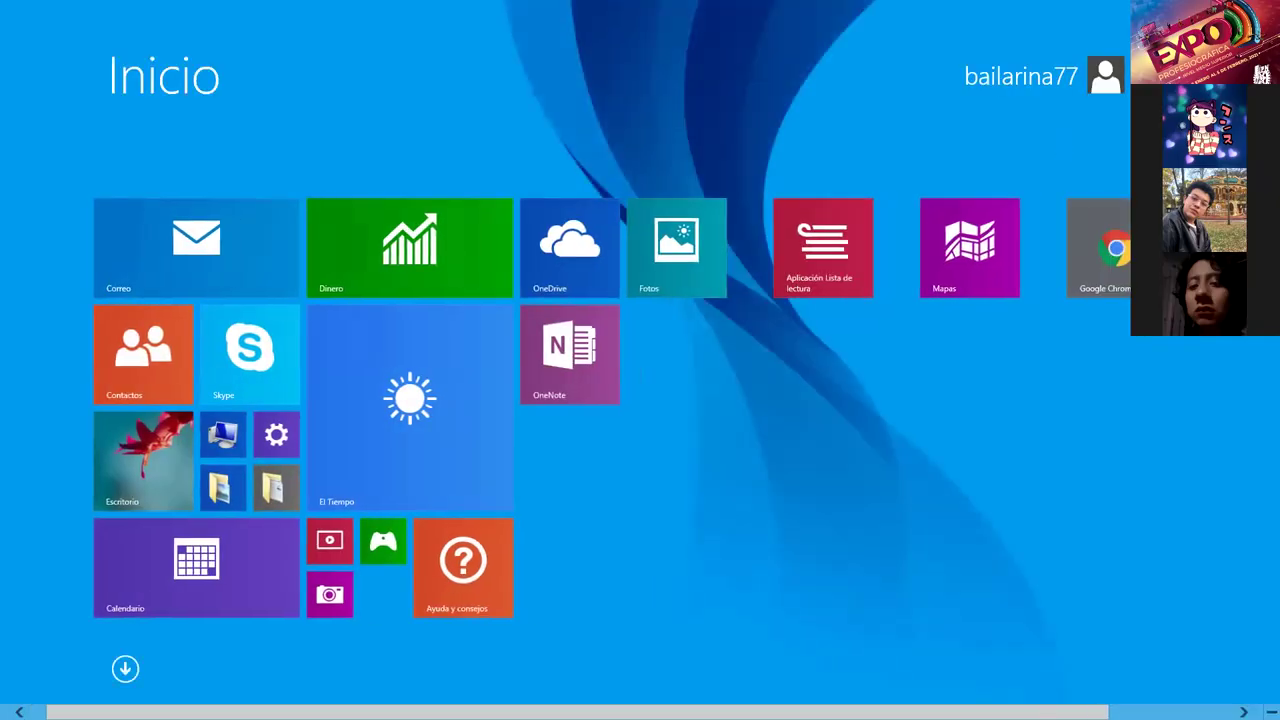
# Search for 'MySQL installer' and launch MySQL Installer from the results.
pyautogui.press('super+s')
pyautogui.write('MySQL')
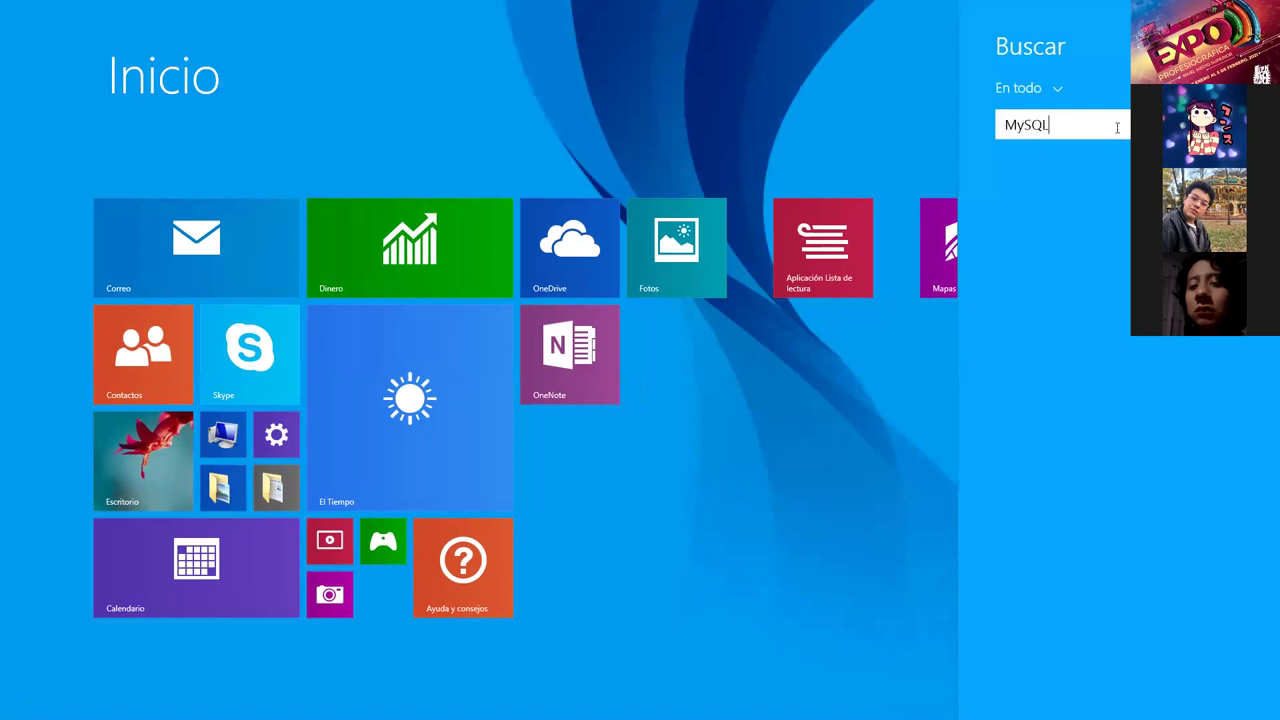
pyautogui.write(' installew')
pyautogui.press('BackSpace')
pyautogui.write('r')
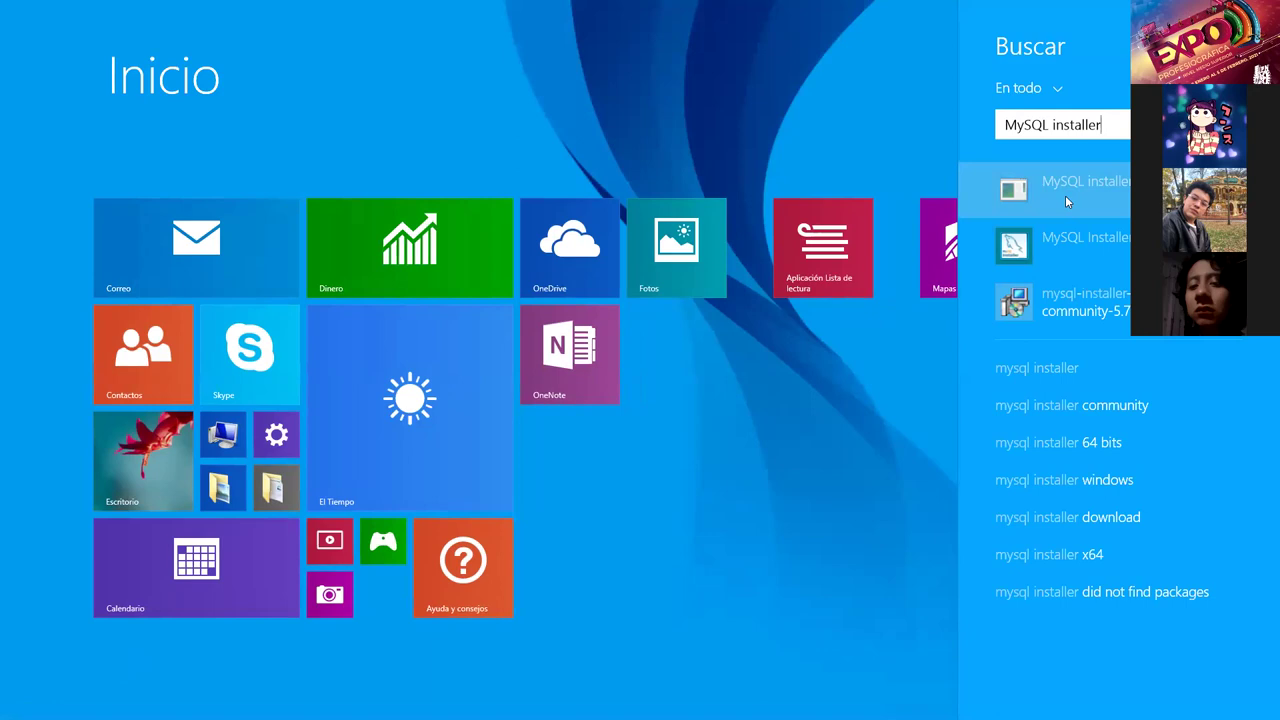
pyautogui.click(1073, 262)
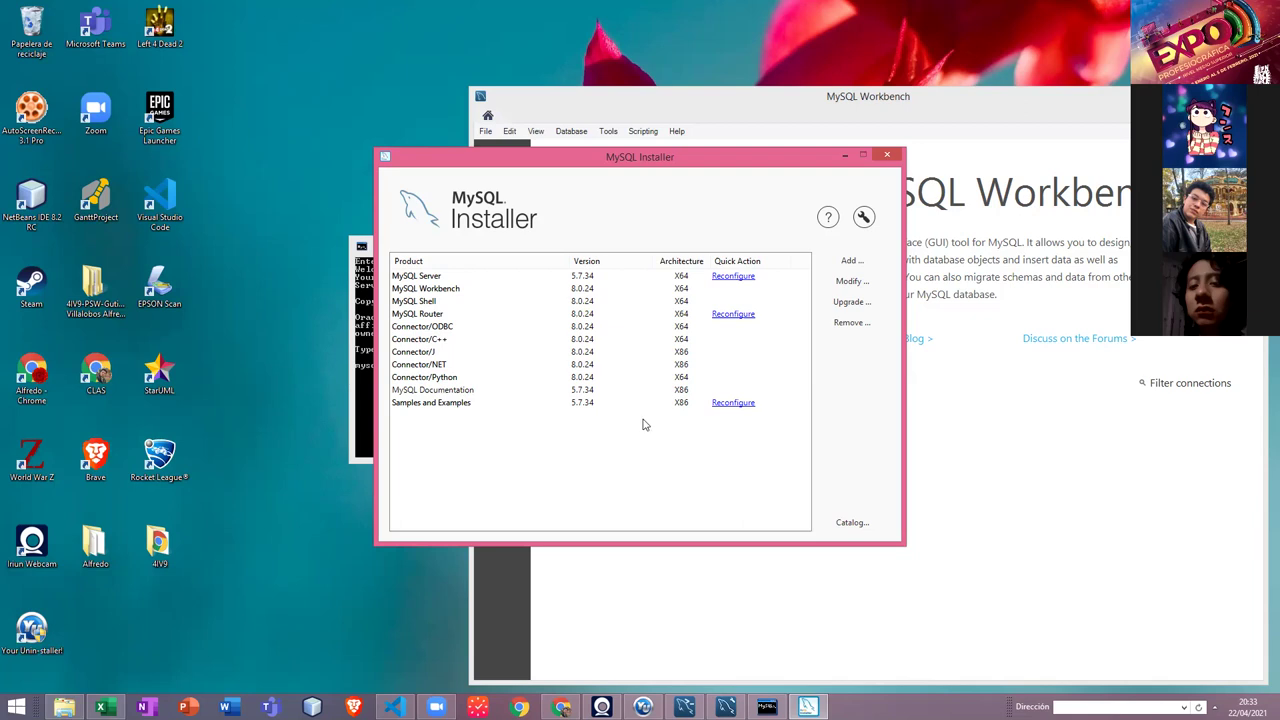
# Select MySQL Server 5.7.34 to view its install path and install date.
pyautogui.click(594, 441)
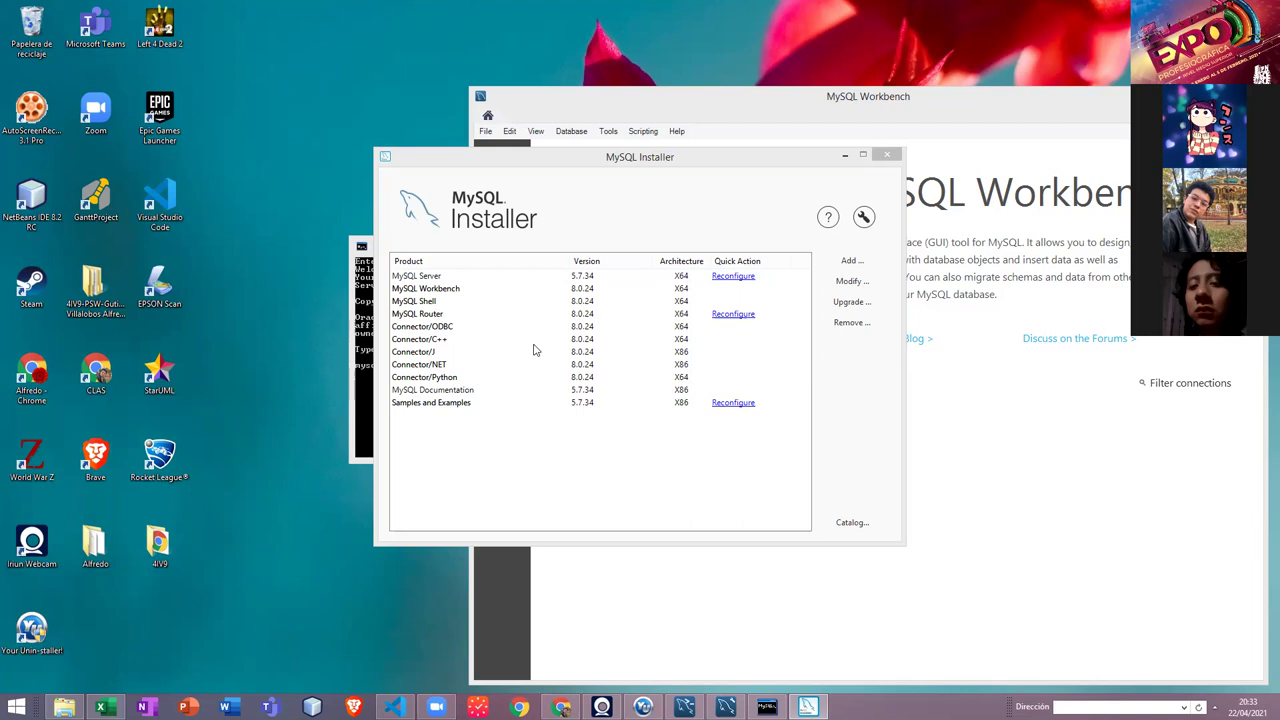
pyautogui.click(752, 471)
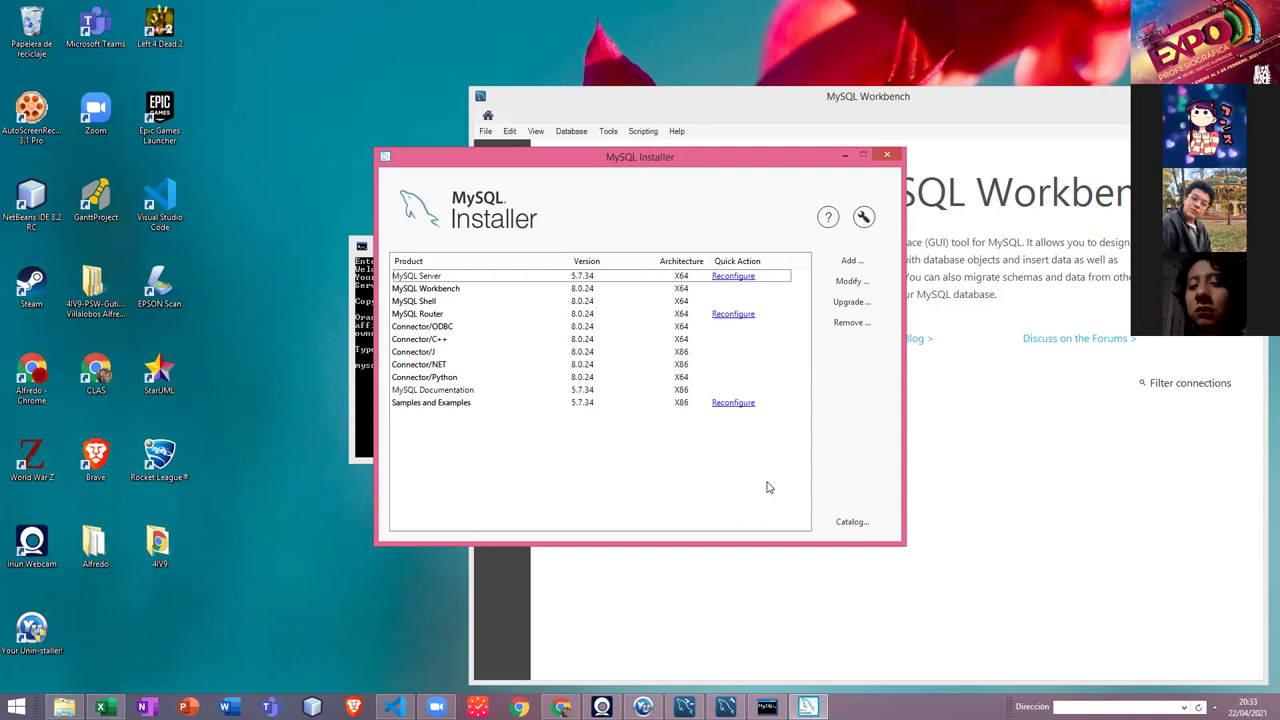
pyautogui.click(559, 275)
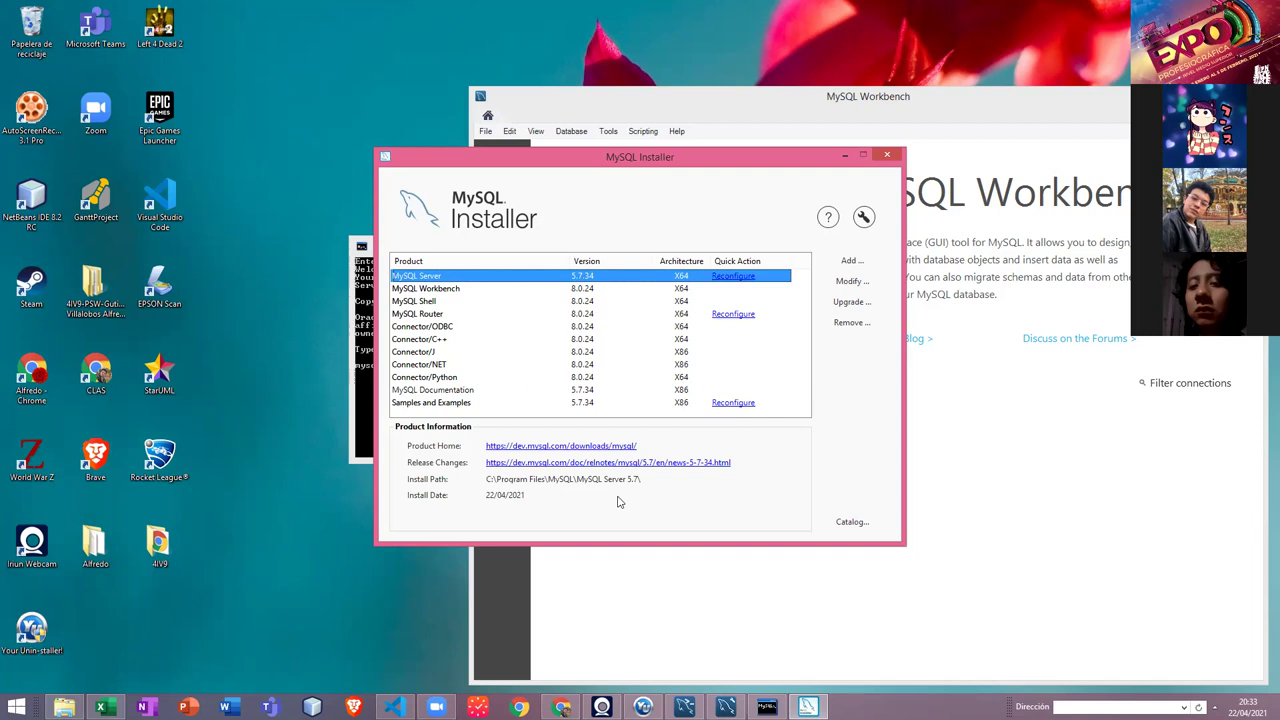
# Open MySQL Server 5.7.34 reconfiguration at Type and Networking (Development Computer, port 3306), then cancel.
pyautogui.click(750, 284)
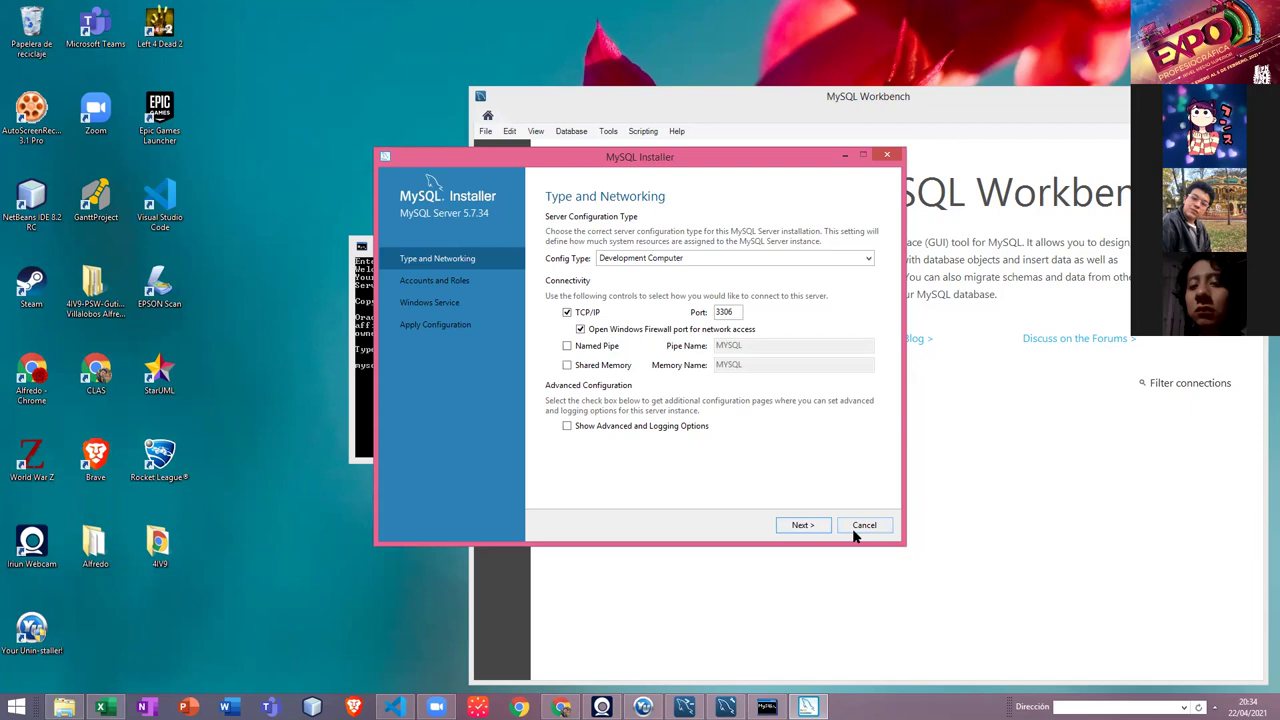
pyautogui.click(855, 530)
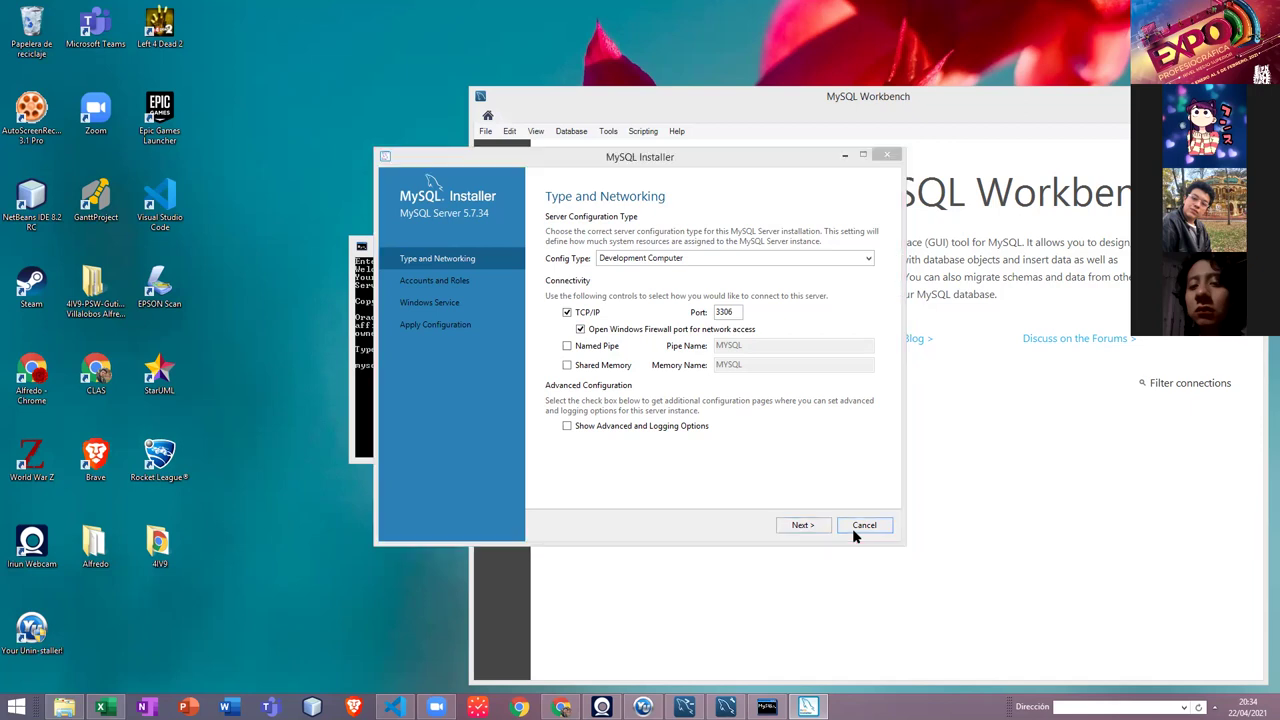